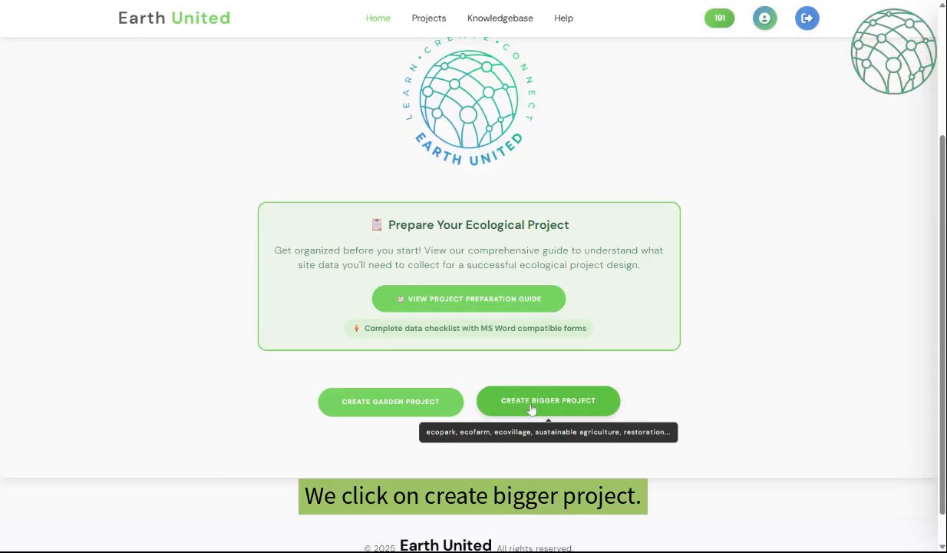
# - Start a bigger project and drop a location pin near Greece and Turkey on the map
pyautogui.click(531, 408)
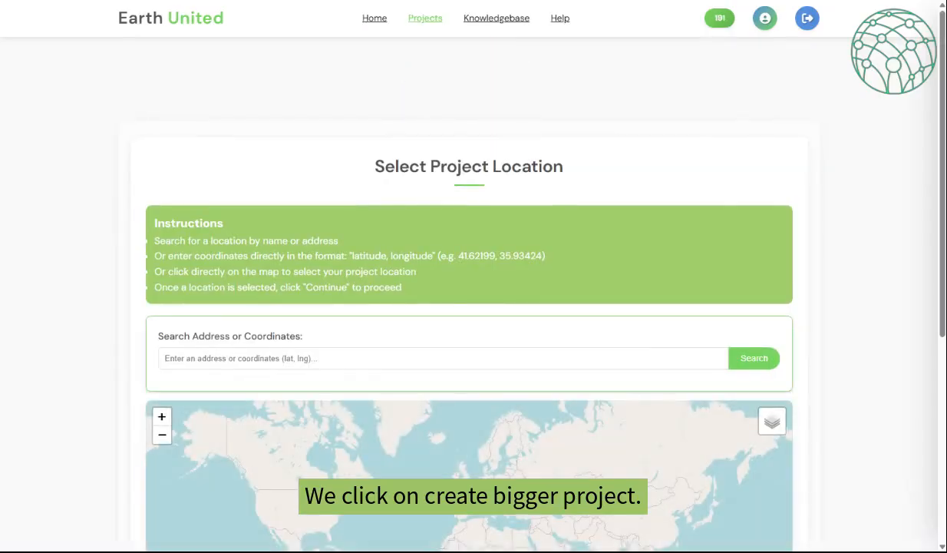
pyautogui.scroll(-2, 561, 358)
pyautogui.scroll(-2, 417, 302)
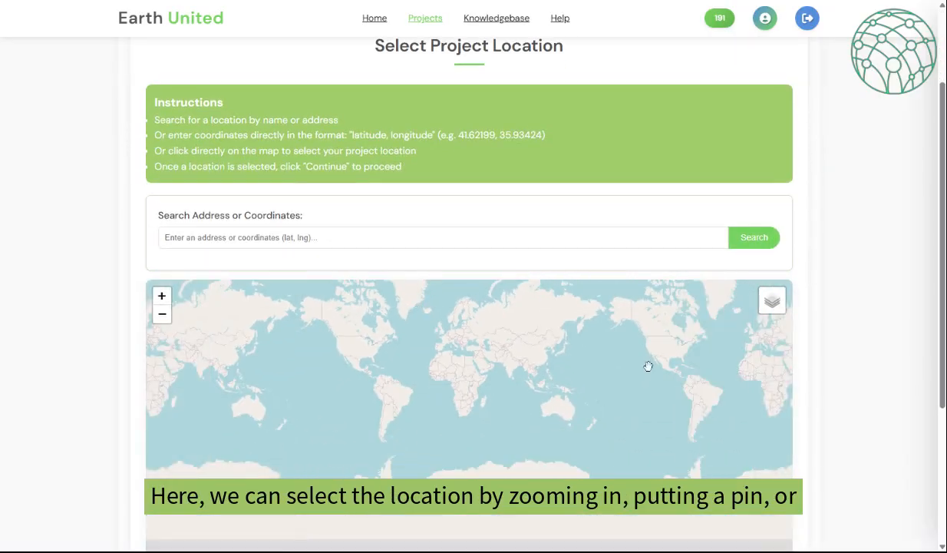
pyautogui.scroll(3, 556, 389)
pyautogui.moveTo(412, 344); pyautogui.dragTo(682, 463)
pyautogui.scroll(2, 453, 305)
pyautogui.moveTo(453, 304); pyautogui.dragTo(377, 385)
pyautogui.scroll(4, 377, 384)
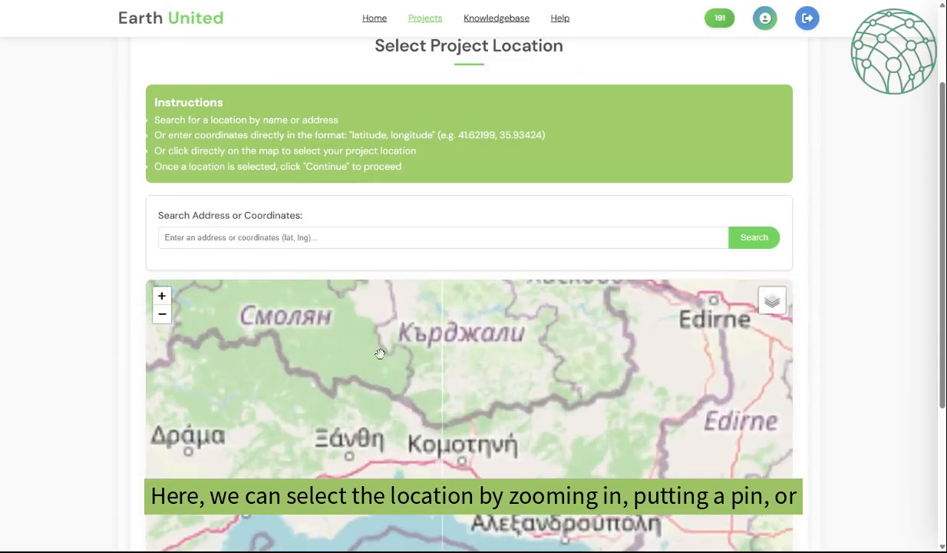
pyautogui.click(378, 383)
# - Search the coordinates 40.854976, 25.766211 and show the site in Satellite View
pyautogui.click(261, 239)
pyautogui.write('40.85497600, 25.76621100')
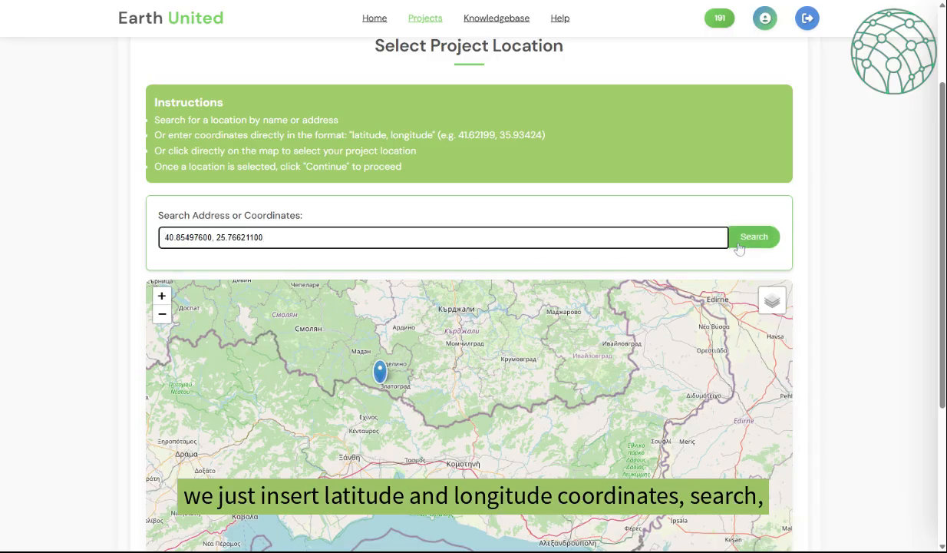
pyautogui.click(762, 244)
pyautogui.moveTo(763, 304)
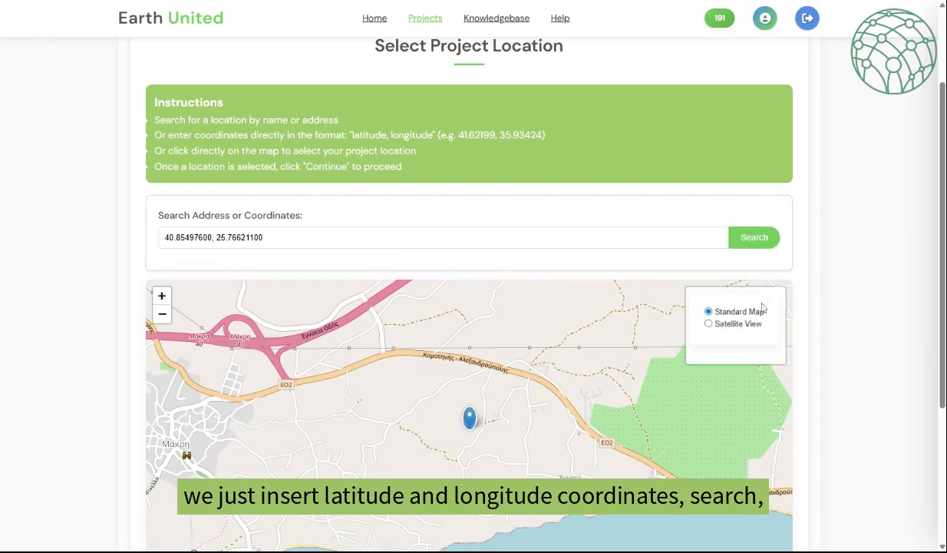
pyautogui.click(738, 321)
pyautogui.scroll(2, 460, 399)
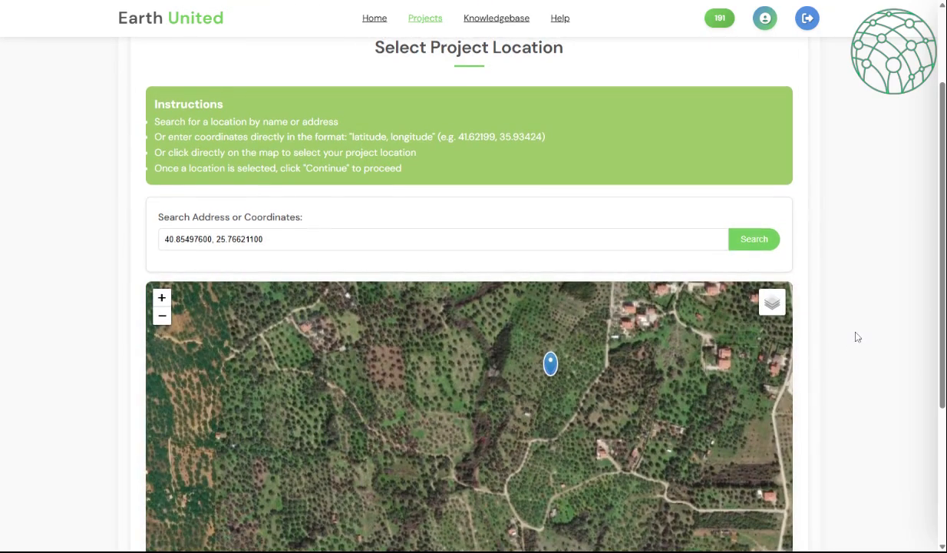
pyautogui.scroll(-3, 854, 335)
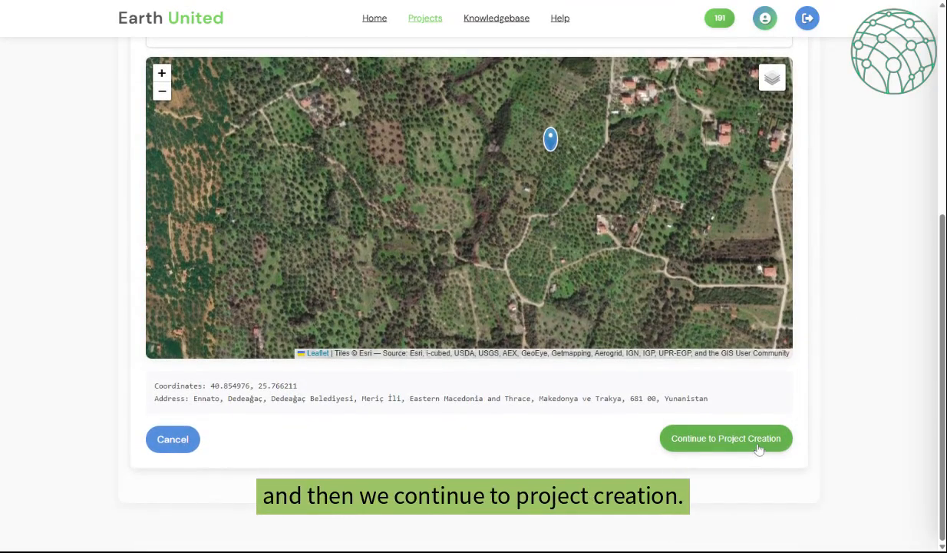
# - Fill in Olive Garden Glamping Project basics: owner, Ecological Park scale, goals, Research & Planning phase
pyautogui.click(758, 449)
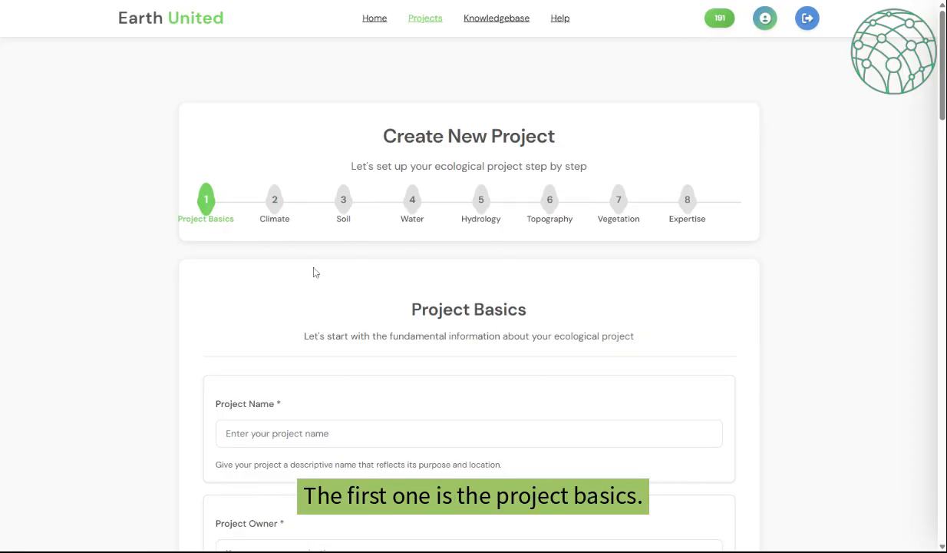
pyautogui.scroll(-1, 349, 285)
pyautogui.scroll(-1, 350, 287)
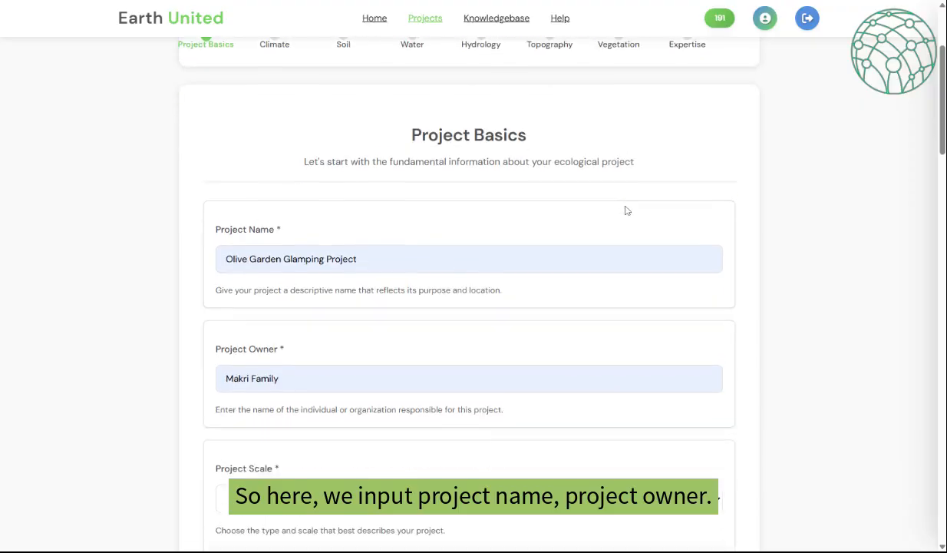
pyautogui.scroll(-2, 623, 207)
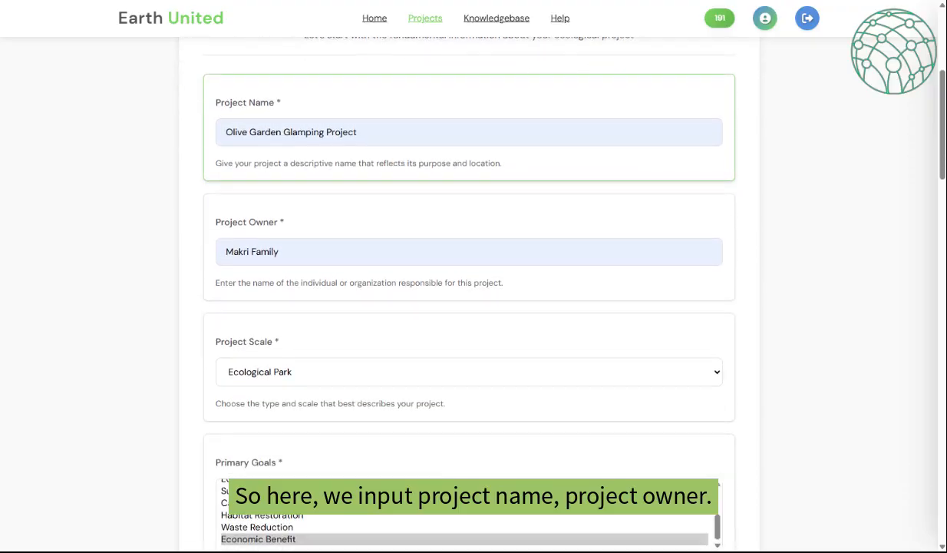
pyautogui.scroll(-4, 623, 208)
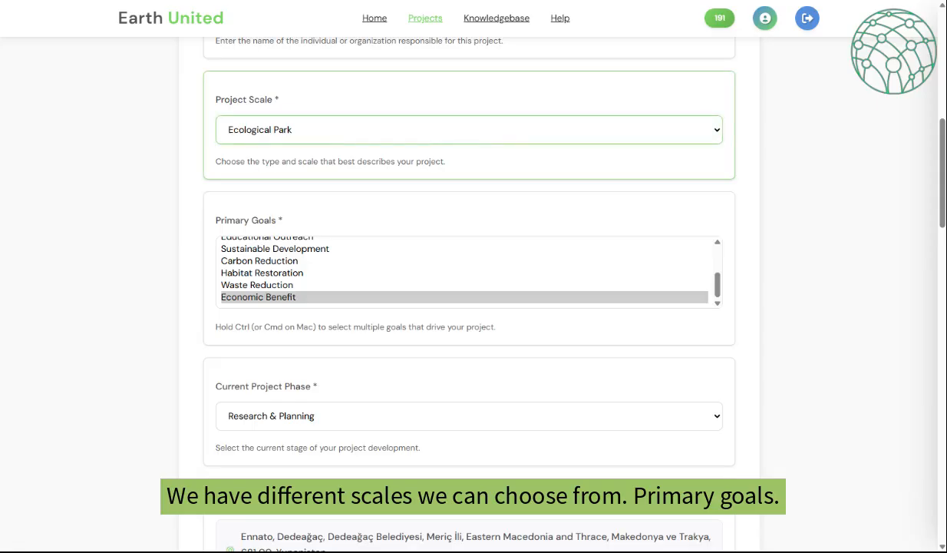
pyautogui.scroll(-2, 493, 163)
pyautogui.moveTo(717, 162); pyautogui.dragTo(719, 137)
pyautogui.scroll(-2, 577, 249)
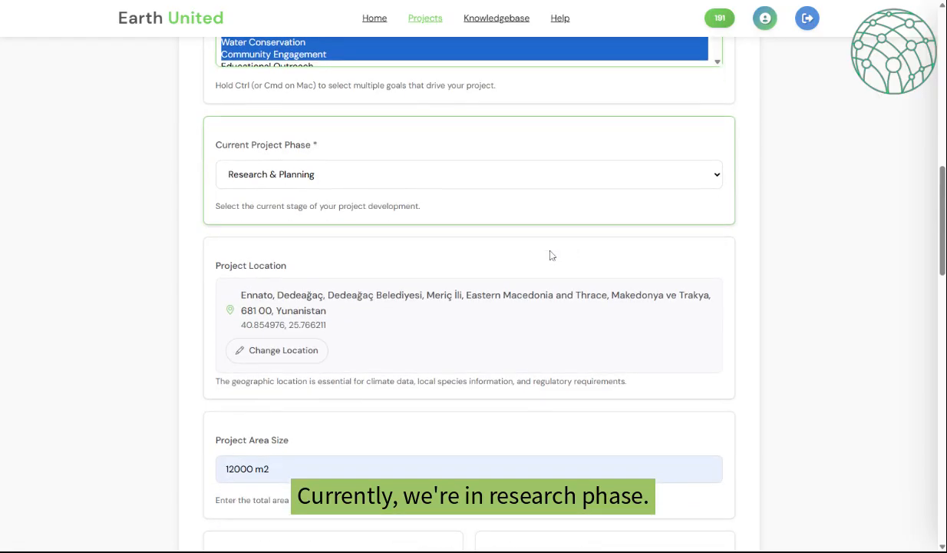
pyautogui.click(368, 177)
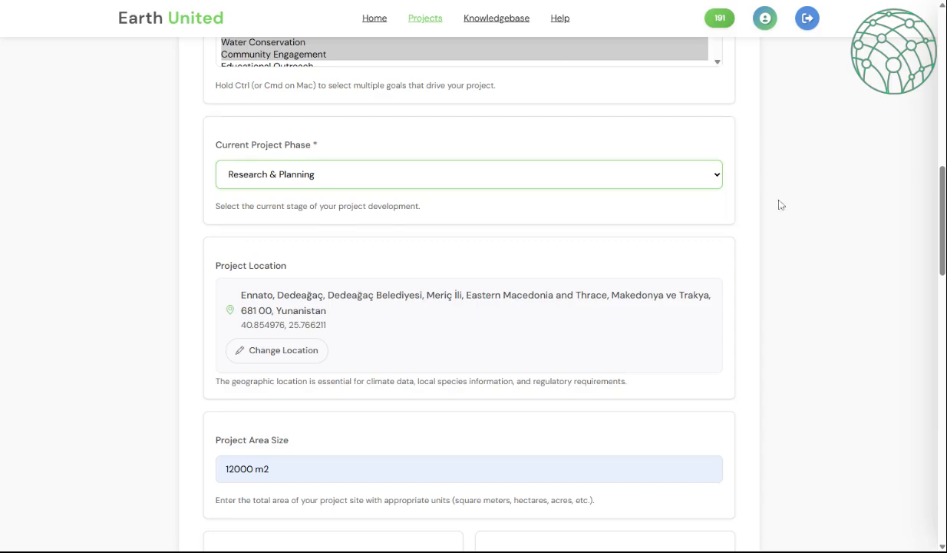
pyautogui.scroll(-3, 759, 222)
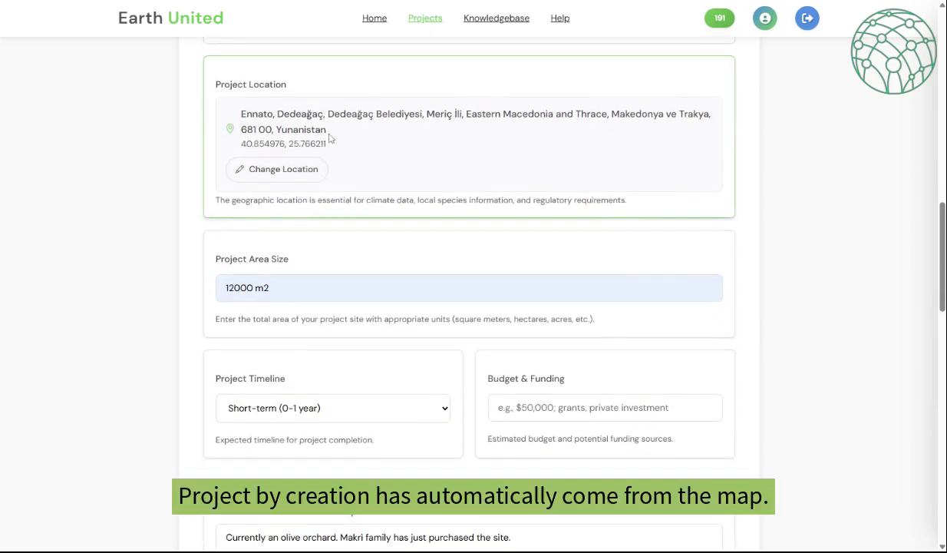
pyautogui.scroll(-3, 349, 143)
pyautogui.scroll(-8, 349, 143)
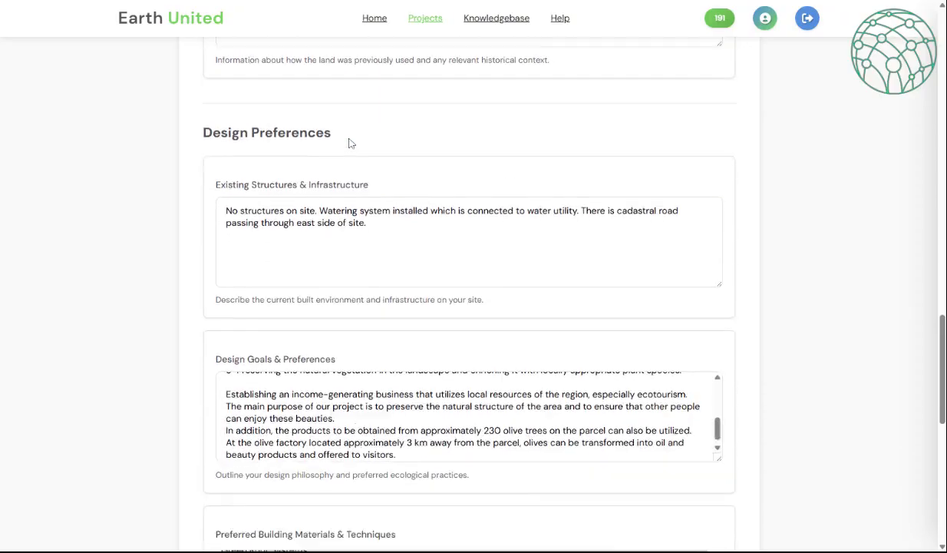
pyautogui.scroll(-4, 350, 142)
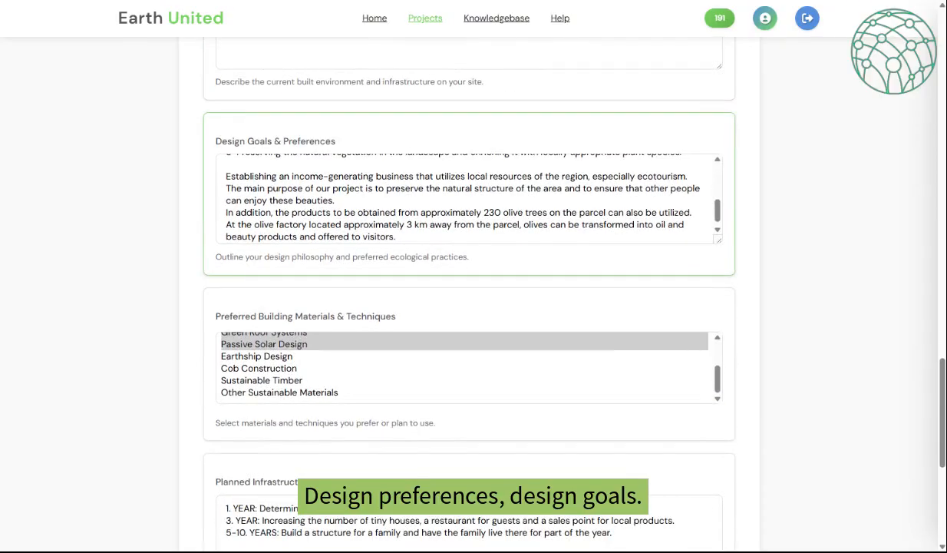
pyautogui.scroll(2, 461, 198)
pyautogui.moveTo(718, 240); pyautogui.dragTo(722, 309)
pyautogui.scroll(2, 468, 230)
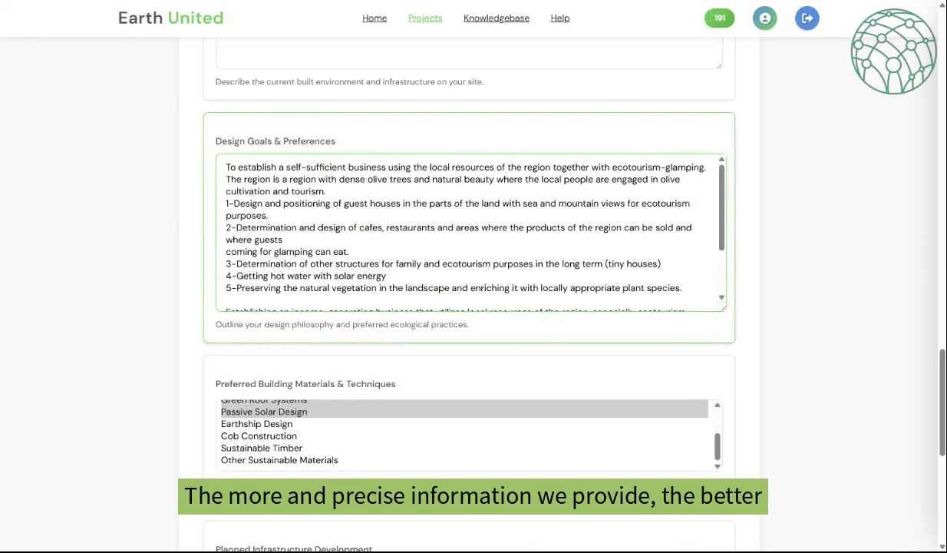
pyautogui.scroll(-2, 468, 230)
pyautogui.scroll(-3, 771, 290)
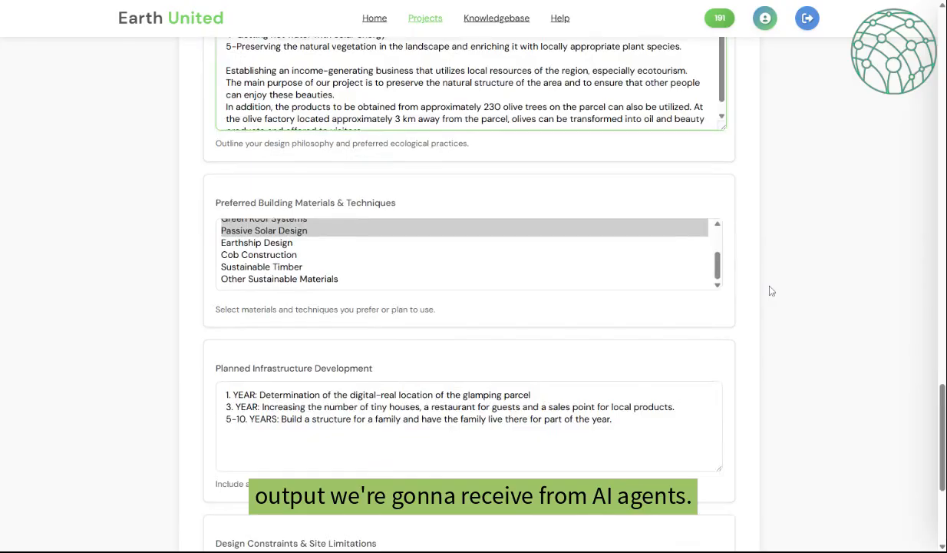
pyautogui.moveTo(718, 275); pyautogui.dragTo(722, 247)
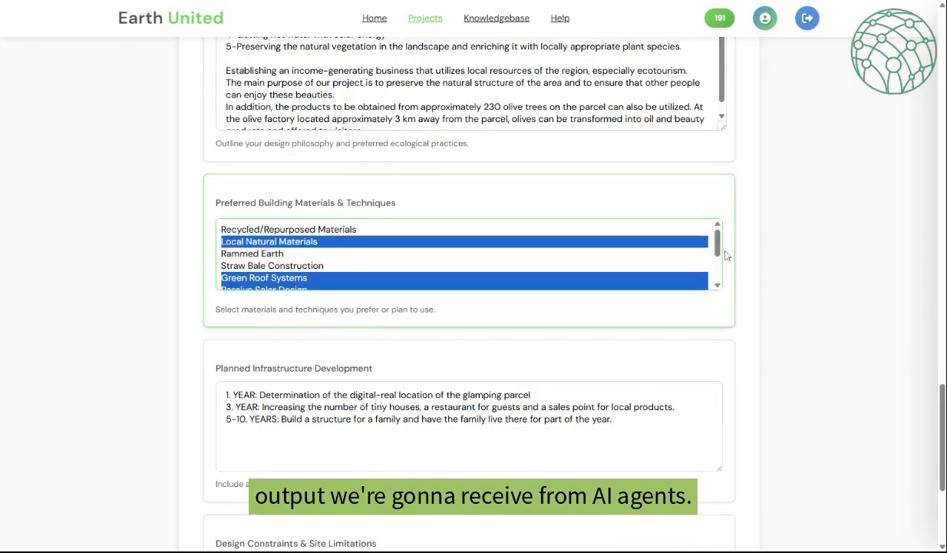
pyautogui.scroll(-3, 780, 256)
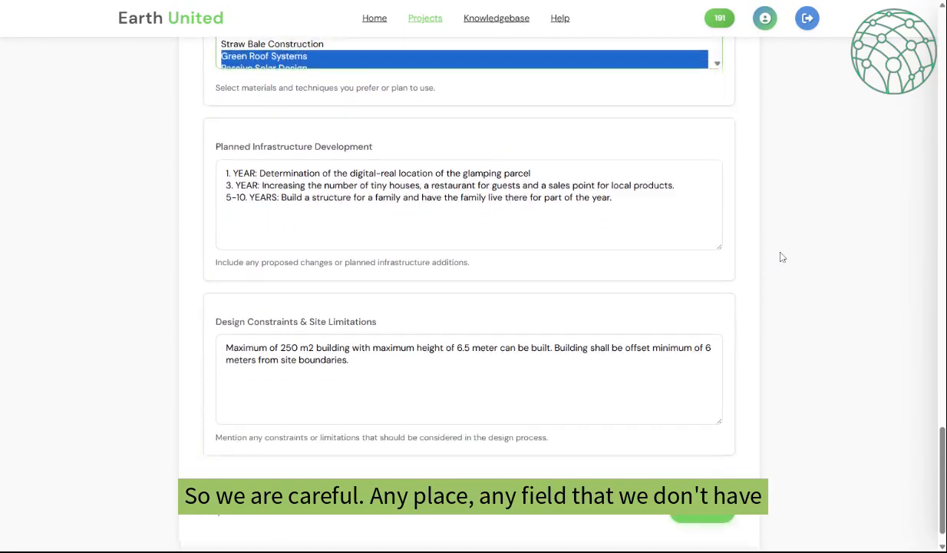
pyautogui.scroll(-1, 781, 256)
pyautogui.scroll(2, 780, 255)
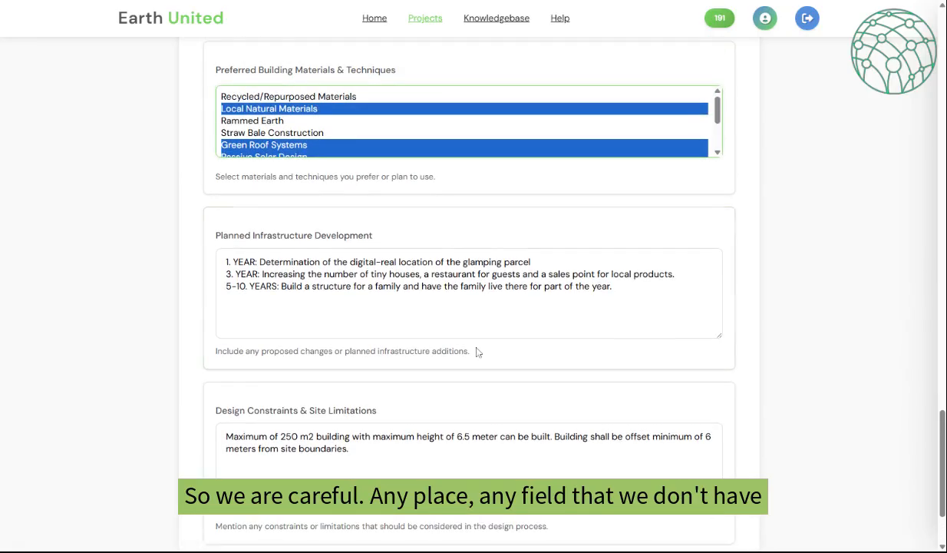
pyautogui.scroll(-1, 468, 276)
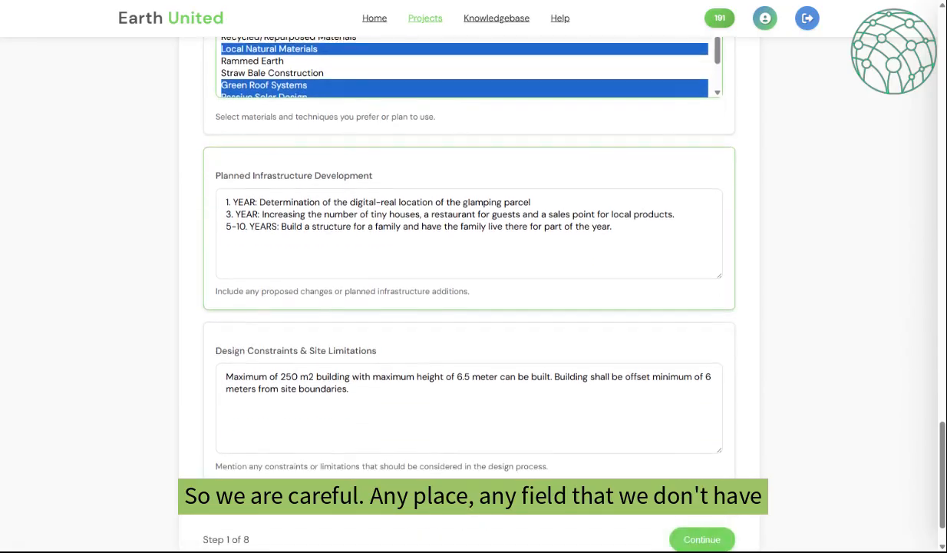
pyautogui.scroll(-1, 495, 303)
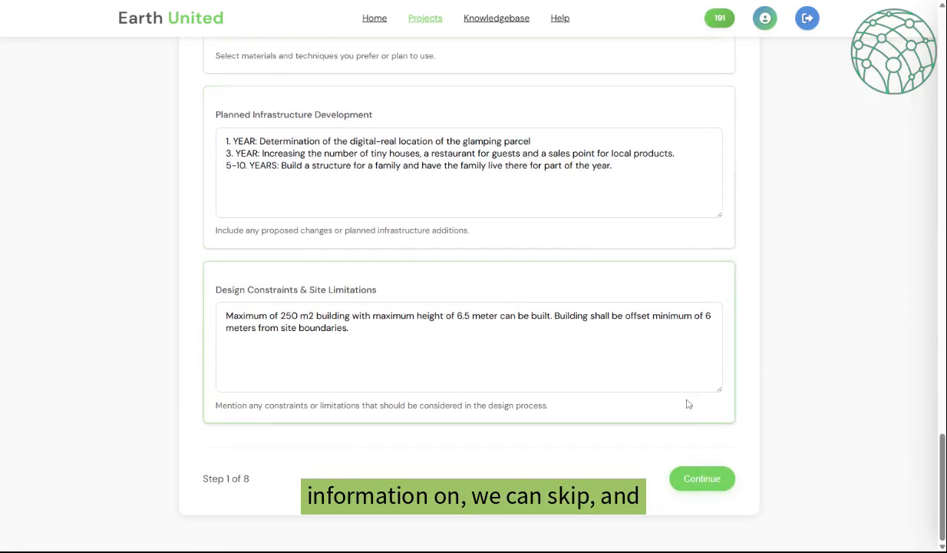
# - Record climate data: 15.5 °C average, 600 mm rainfall, seasonal temperatures, frost dates, extreme weather, microclimate
pyautogui.click(716, 479)
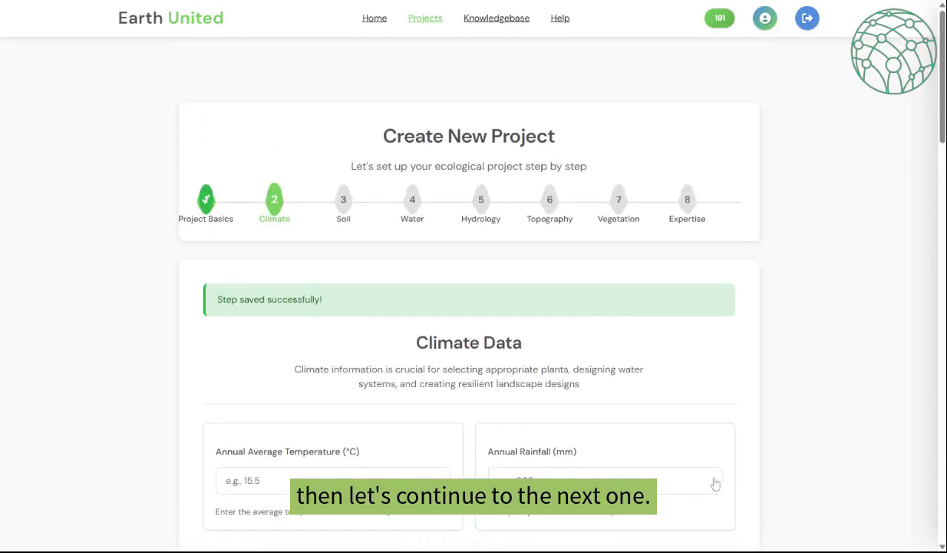
pyautogui.scroll(-4, 560, 255)
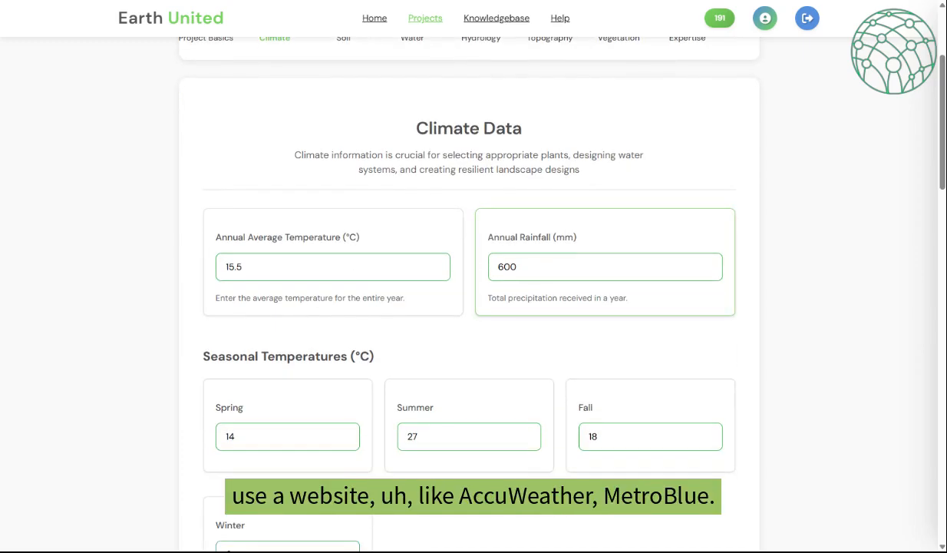
pyautogui.scroll(-2, 549, 244)
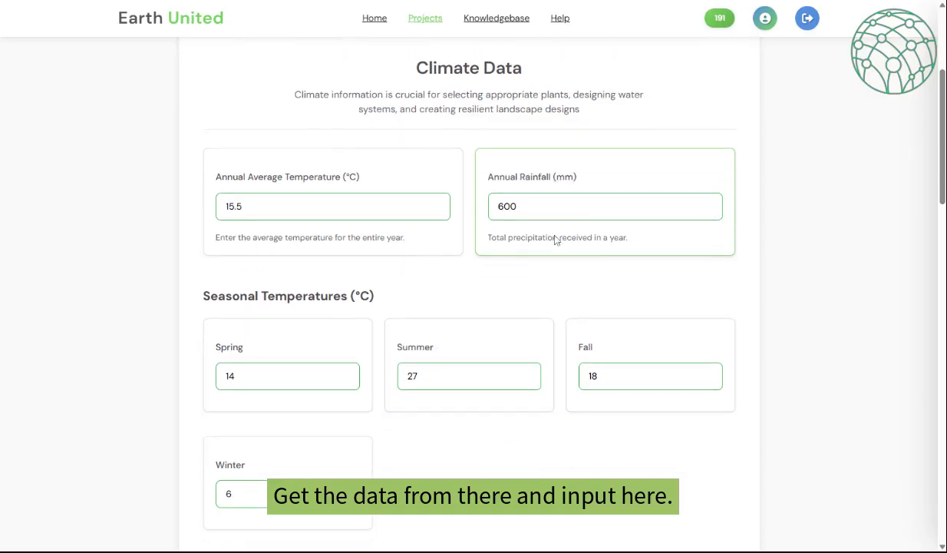
pyautogui.scroll(-10, 550, 245)
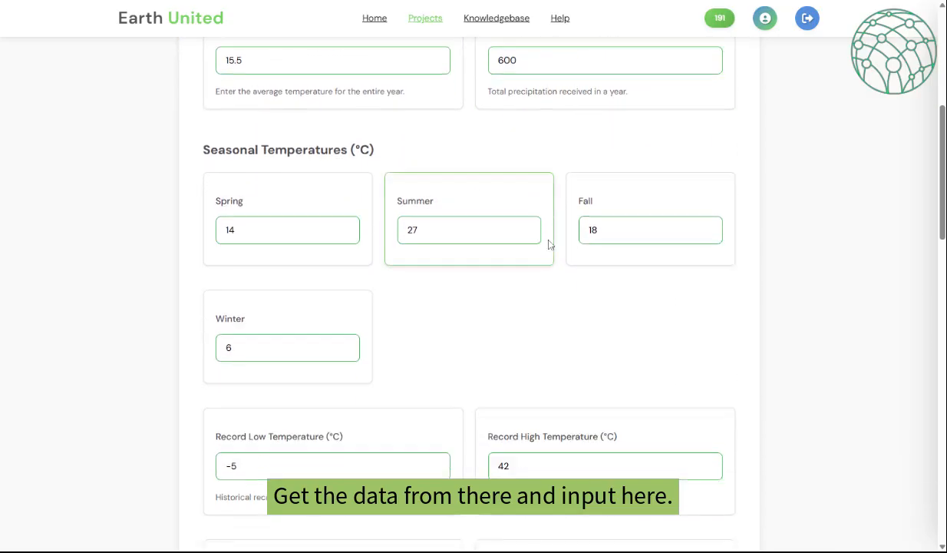
pyautogui.scroll(-2, 549, 244)
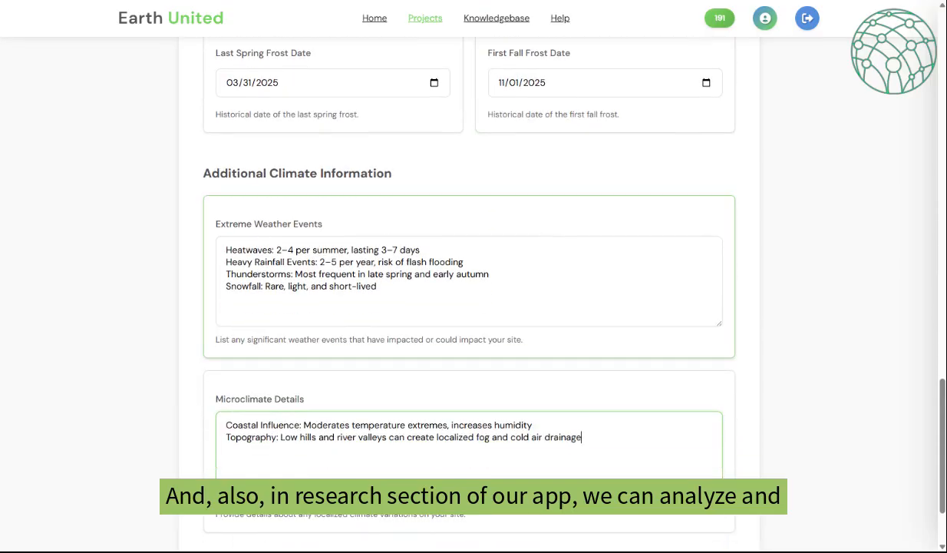
pyautogui.scroll(-2, 549, 244)
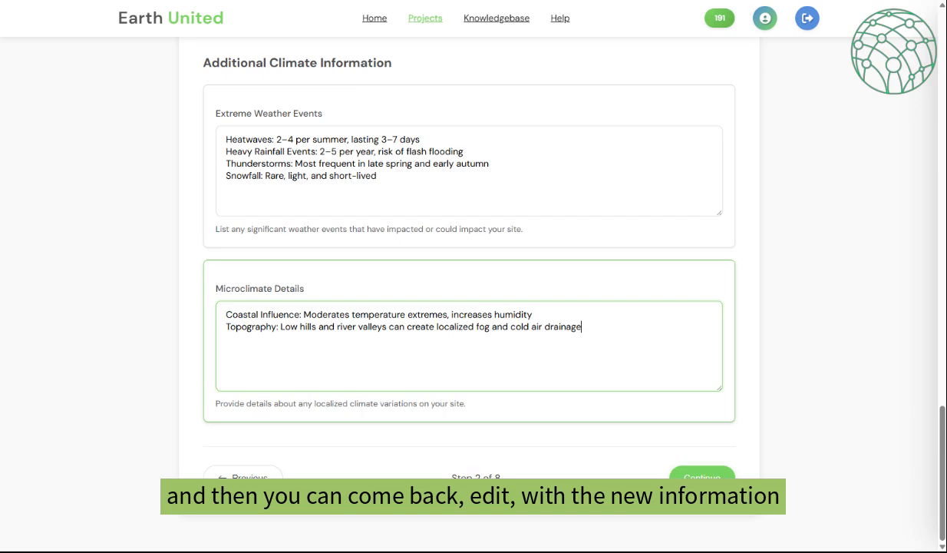
pyautogui.click(719, 478)
# - Preview the Observational Assessment soil data fields
pyautogui.scroll(2, 468, 156)
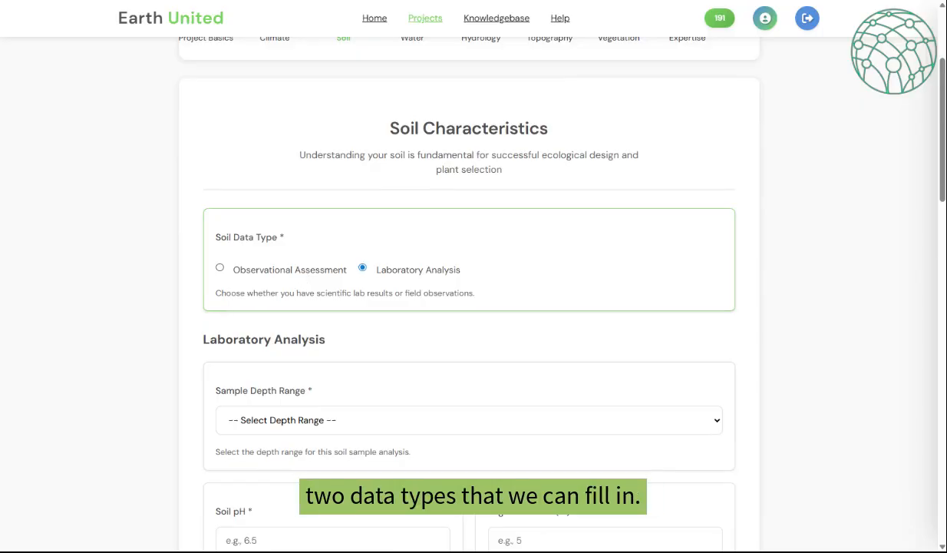
pyautogui.scroll(-3, 313, 275)
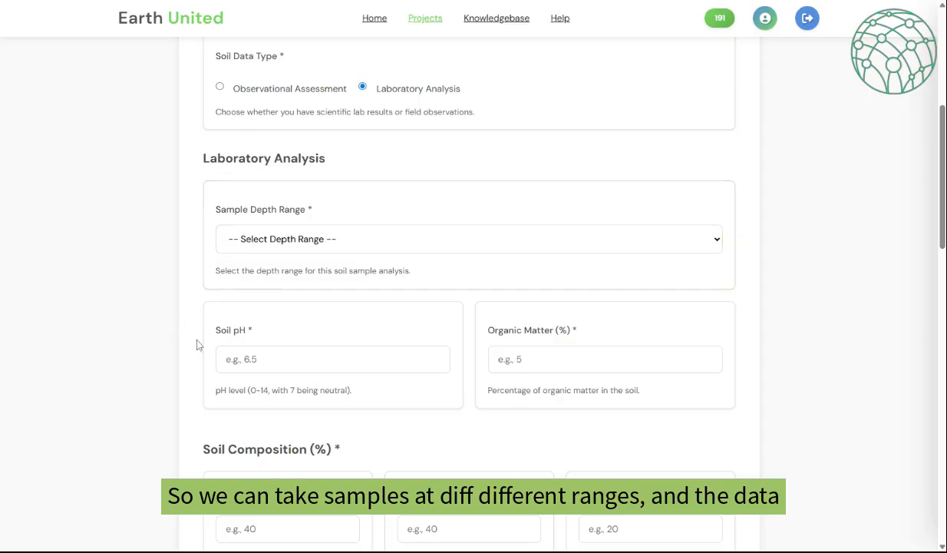
pyautogui.scroll(-2, 198, 342)
pyautogui.scroll(-4, 277, 355)
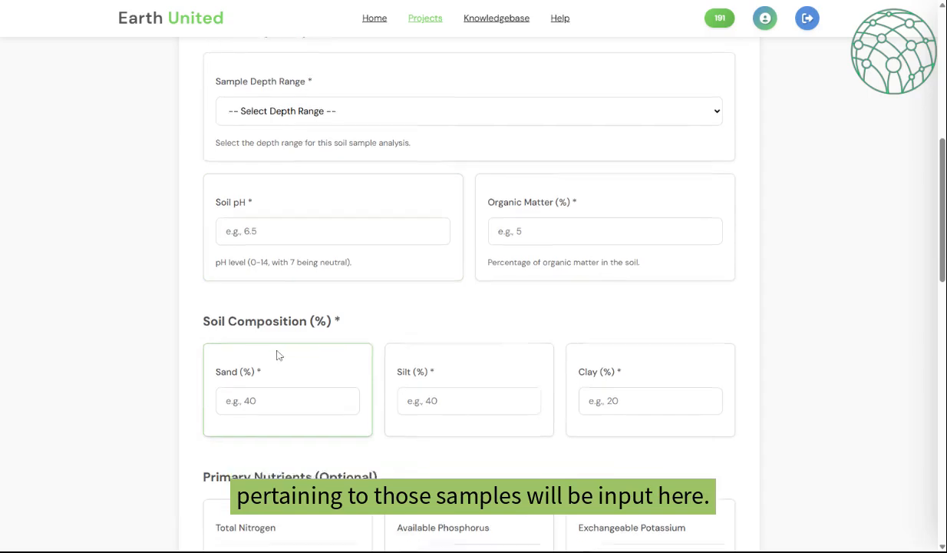
pyautogui.scroll(10, 278, 355)
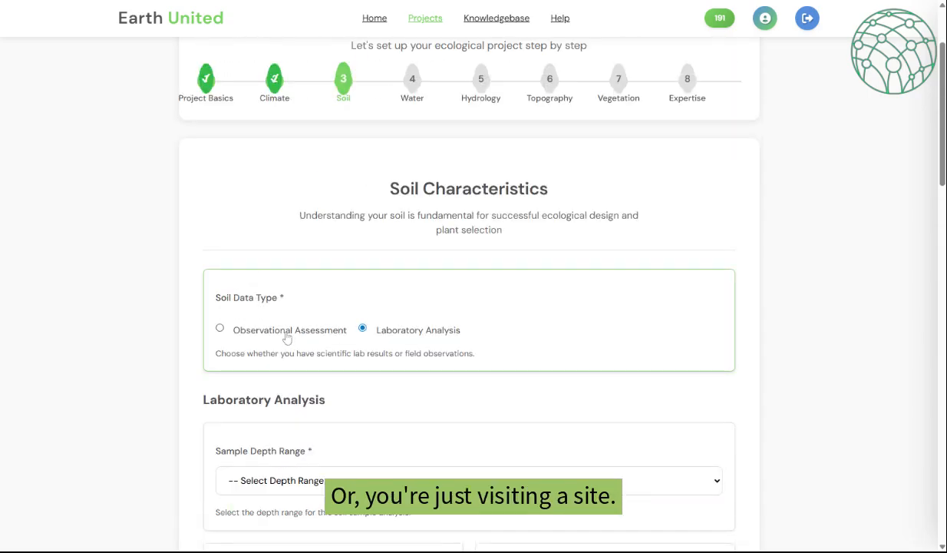
pyautogui.click(285, 338)
# - Switch back to Laboratory Analysis with Sample Depth Range 0-30 cm (Topsoil)
pyautogui.scroll(-3, 294, 364)
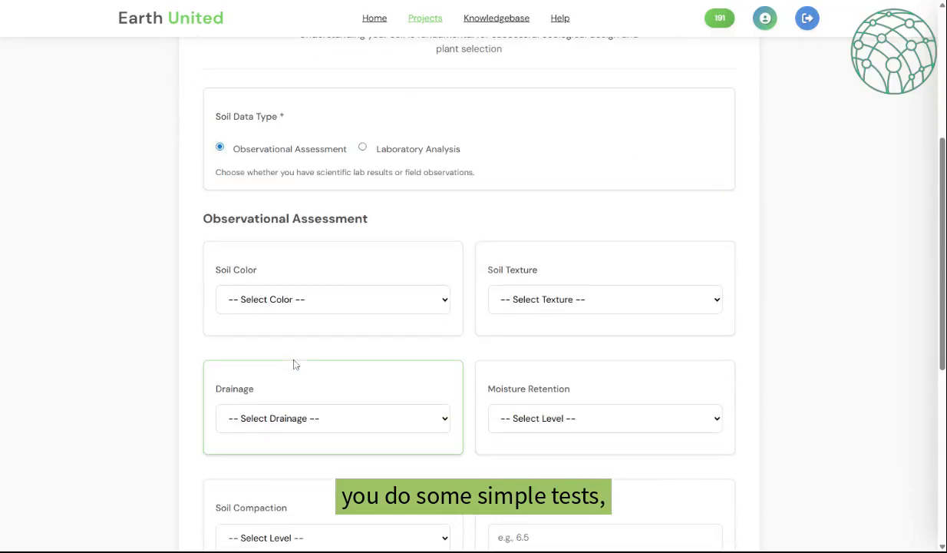
pyautogui.scroll(-2, 295, 364)
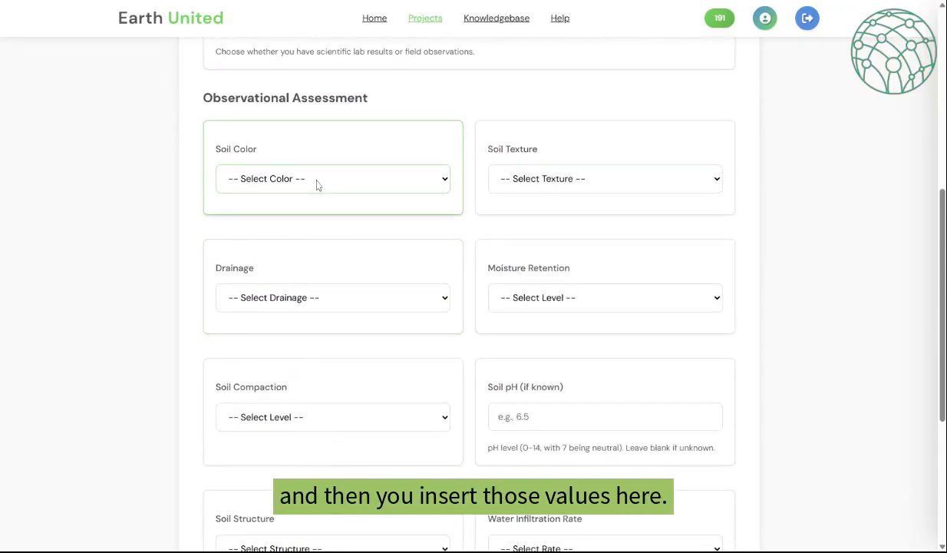
pyautogui.scroll(4, 537, 180)
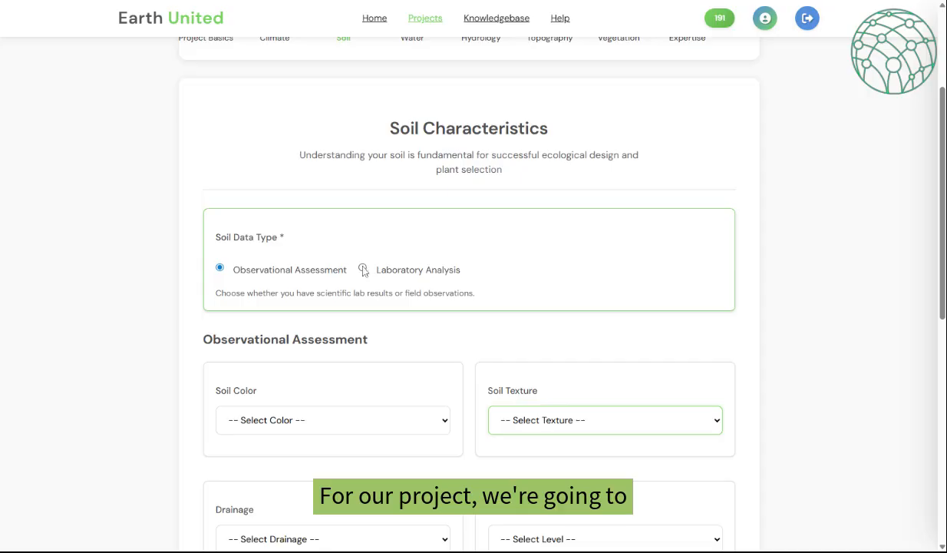
pyautogui.click(359, 265)
pyautogui.scroll(-2, 440, 321)
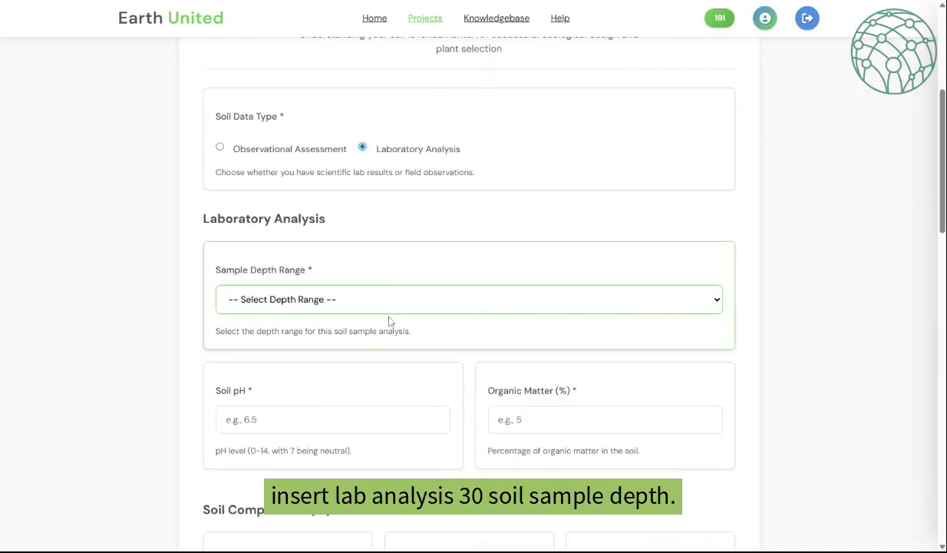
pyautogui.click(362, 340)
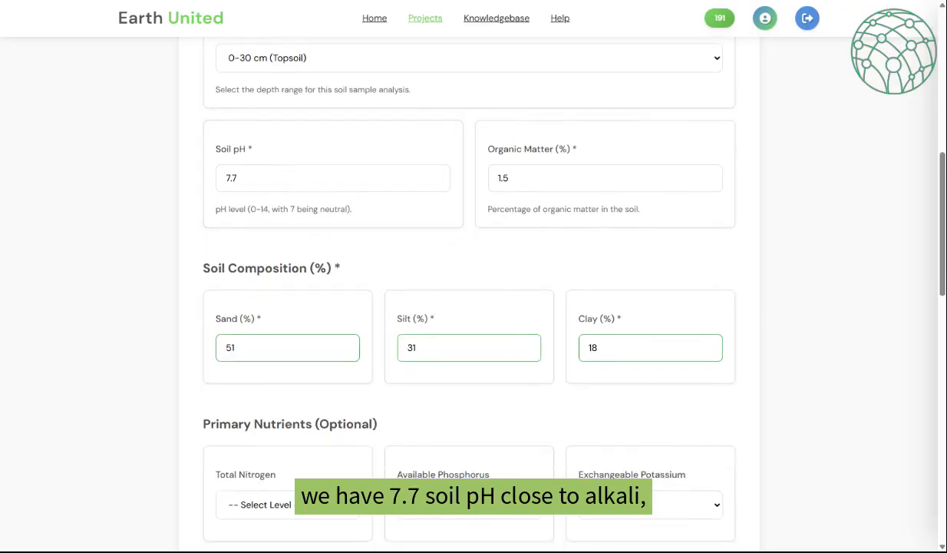
# - Enter topsoil pH 7.7, organic matter 1.5%, sand/silt/clay 51/31/18, Very High magnesium, Moderate compaction
pyautogui.scroll(-1, 509, 241)
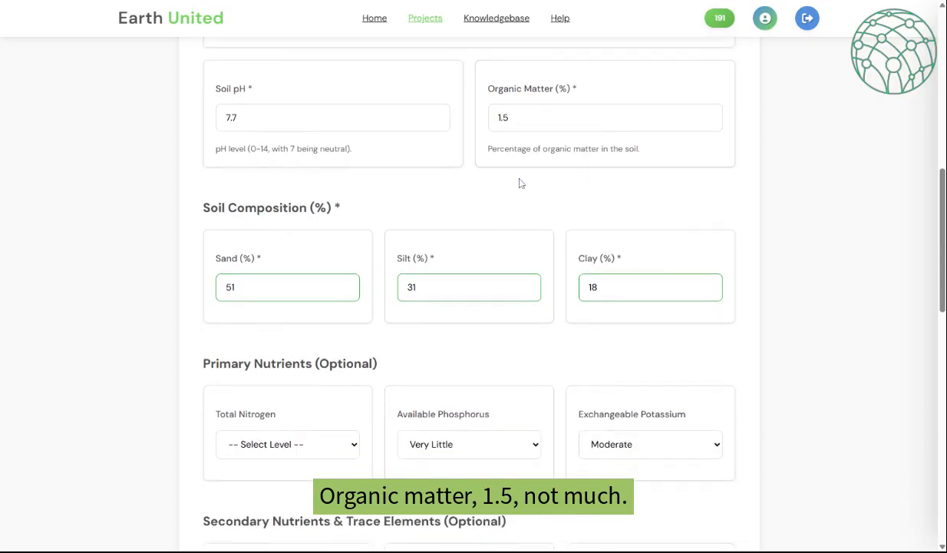
pyautogui.scroll(-1, 519, 181)
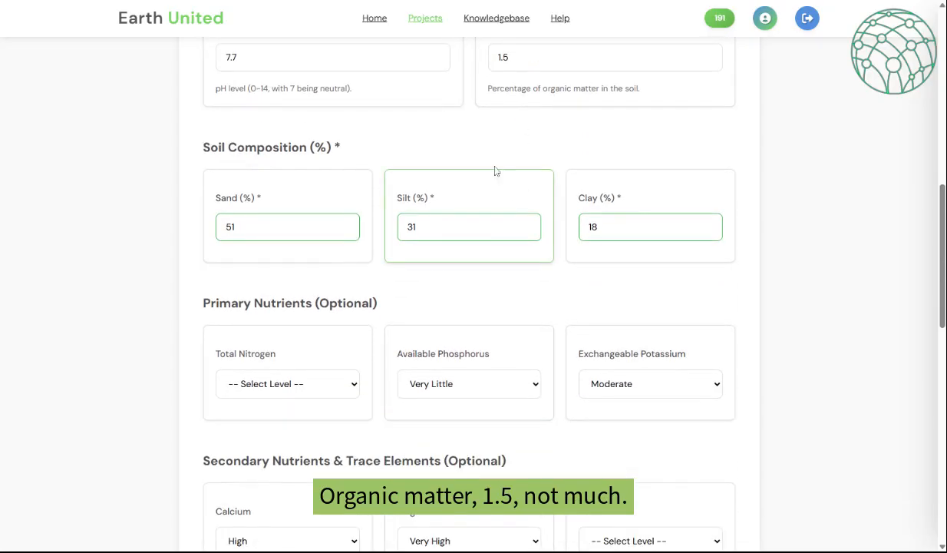
pyautogui.scroll(-2, 495, 169)
pyautogui.scroll(1, 411, 230)
pyautogui.scroll(-2, 409, 244)
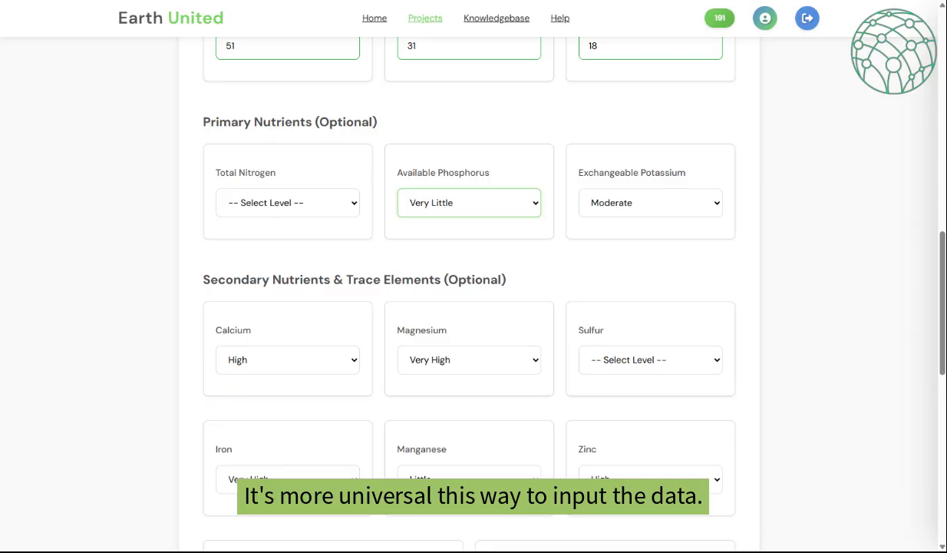
pyautogui.scroll(-2, 538, 180)
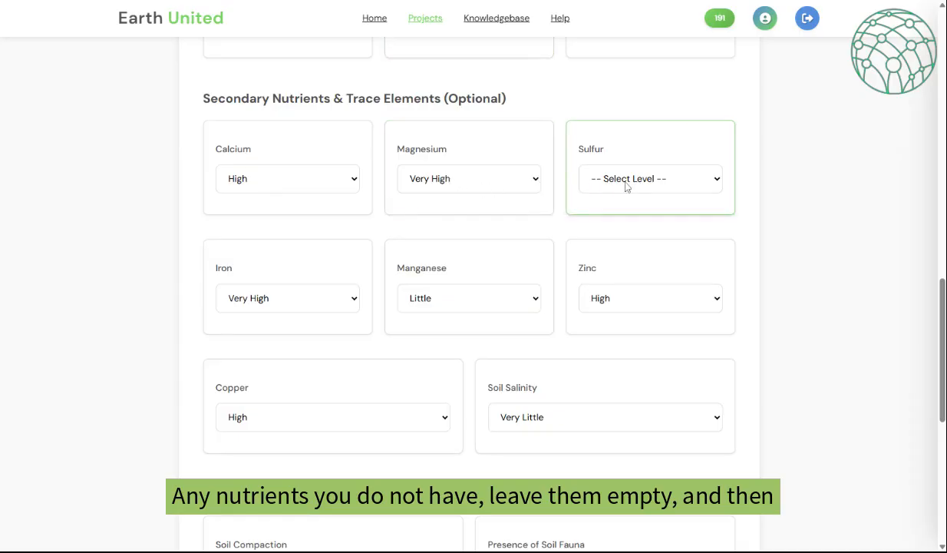
pyautogui.scroll(-5, 494, 239)
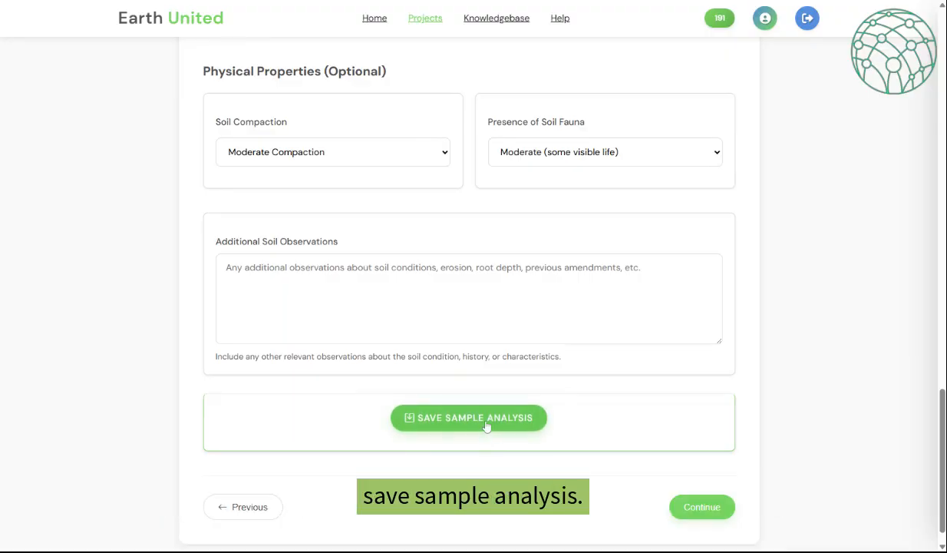
# - Save the topsoil sample and set the next sample depth to 60-90 cm (Deep Subsoil)
pyautogui.click(469, 418)
pyautogui.scroll(10, 487, 426)
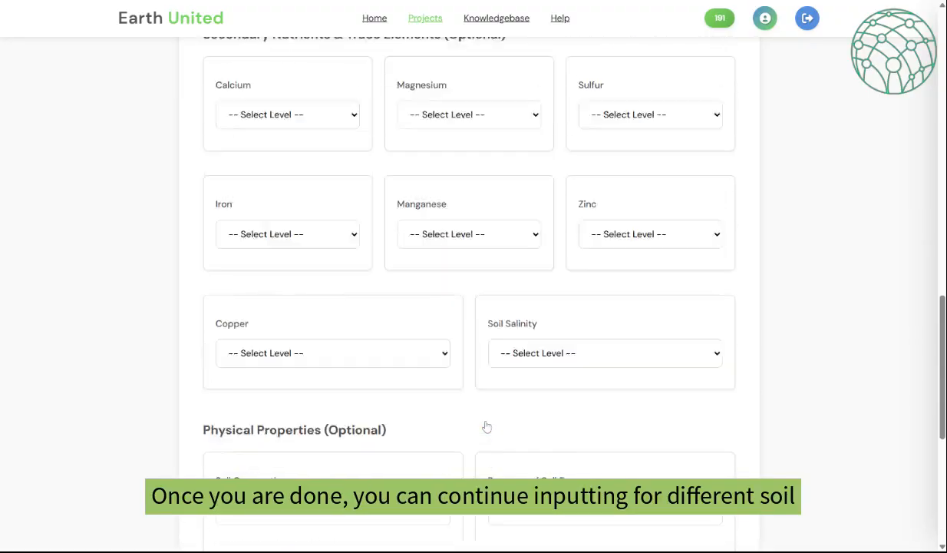
pyautogui.scroll(5, 487, 426)
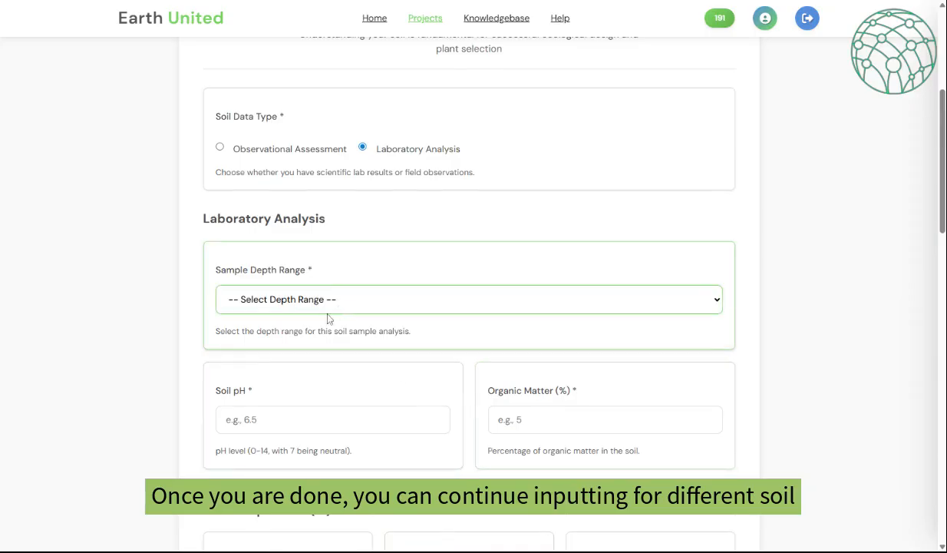
pyautogui.click(327, 376)
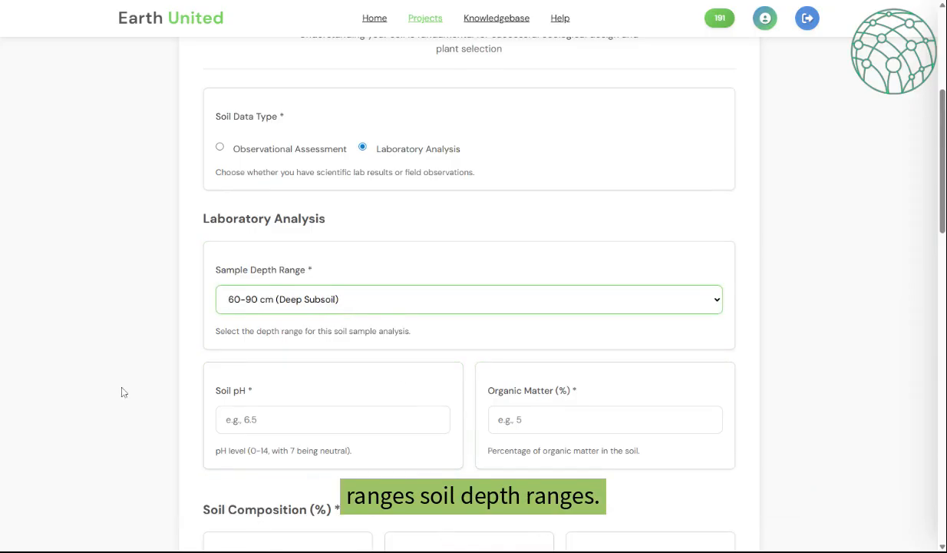
# - Save the deep subsoil sample: pH 7.1, organic matter 1%, 59/27/14 texture, Heavy Compaction
pyautogui.scroll(-5, 123, 392)
pyautogui.scroll(3, 122, 391)
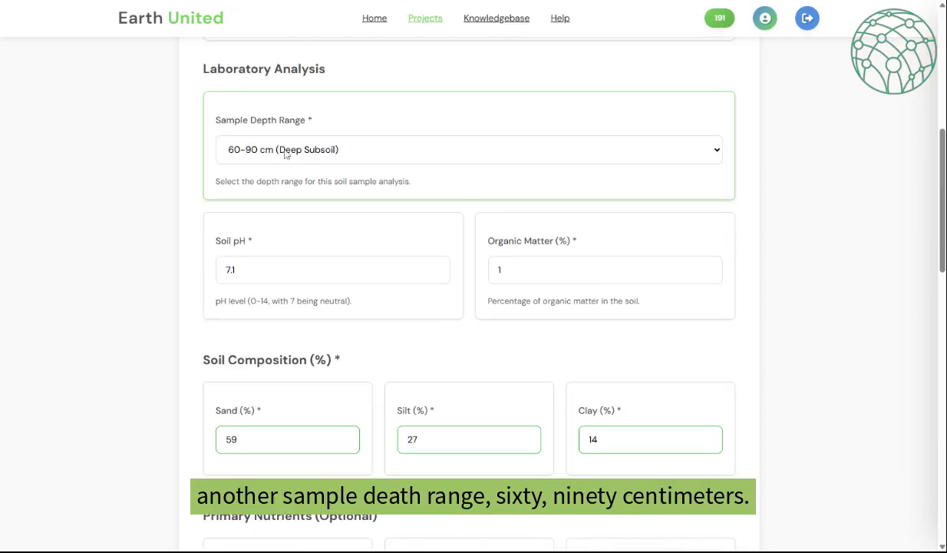
pyautogui.scroll(-3, 253, 157)
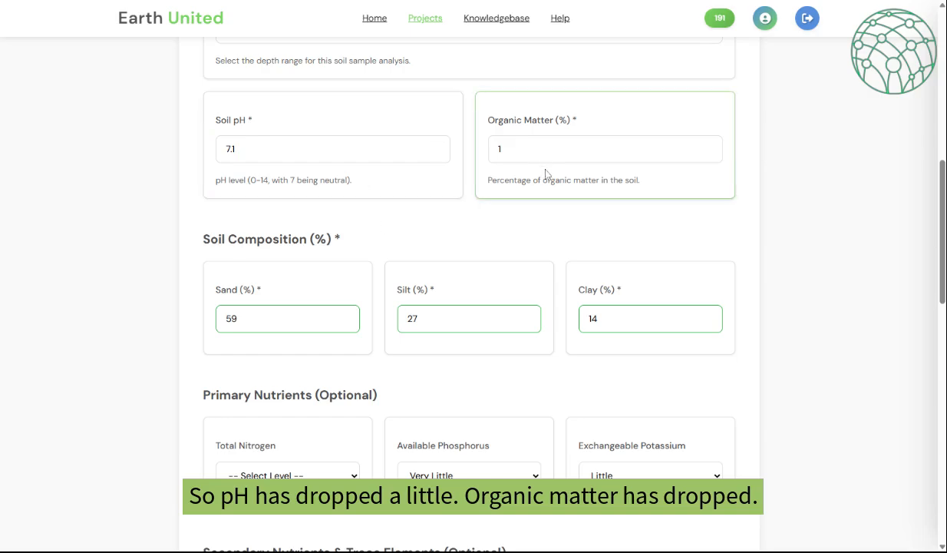
pyautogui.scroll(-3, 546, 177)
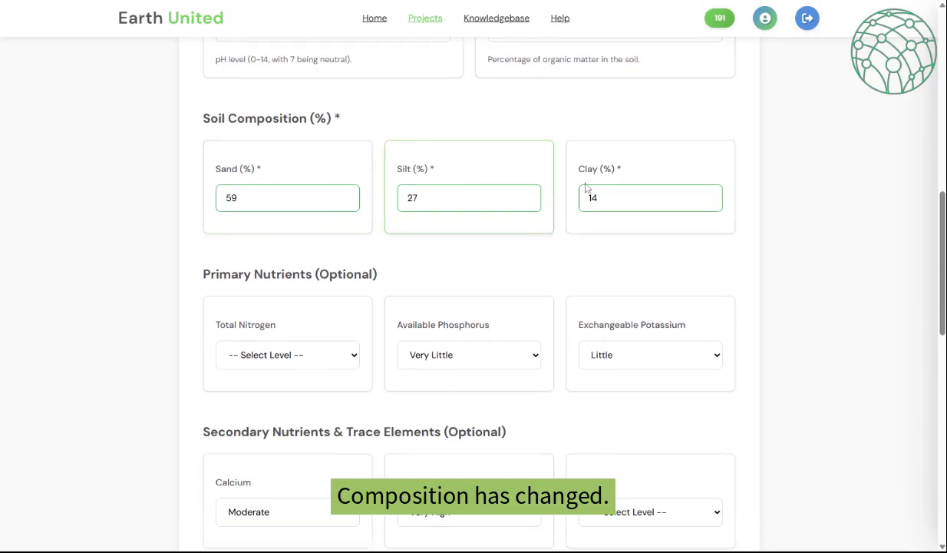
pyautogui.scroll(-3, 704, 182)
pyautogui.scroll(-8, 704, 182)
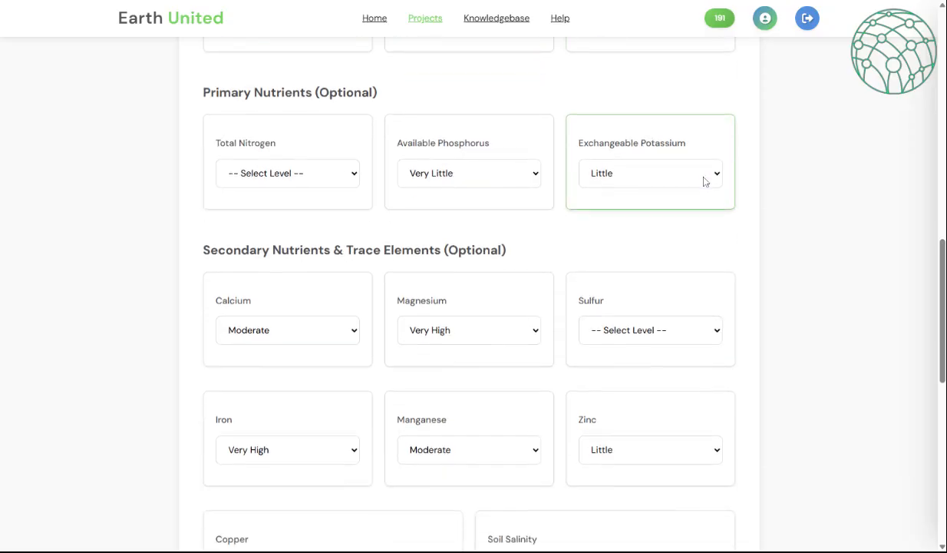
pyautogui.scroll(-6, 703, 181)
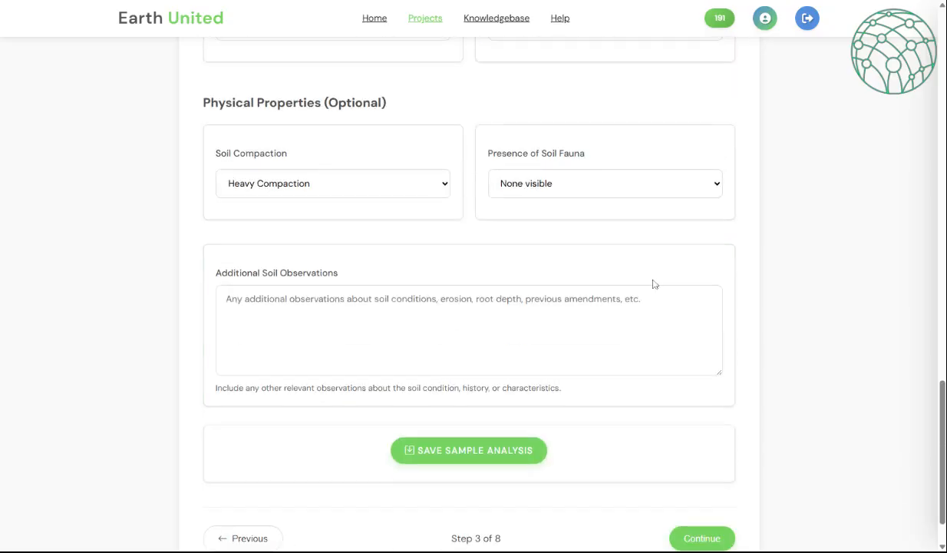
pyautogui.click(527, 453)
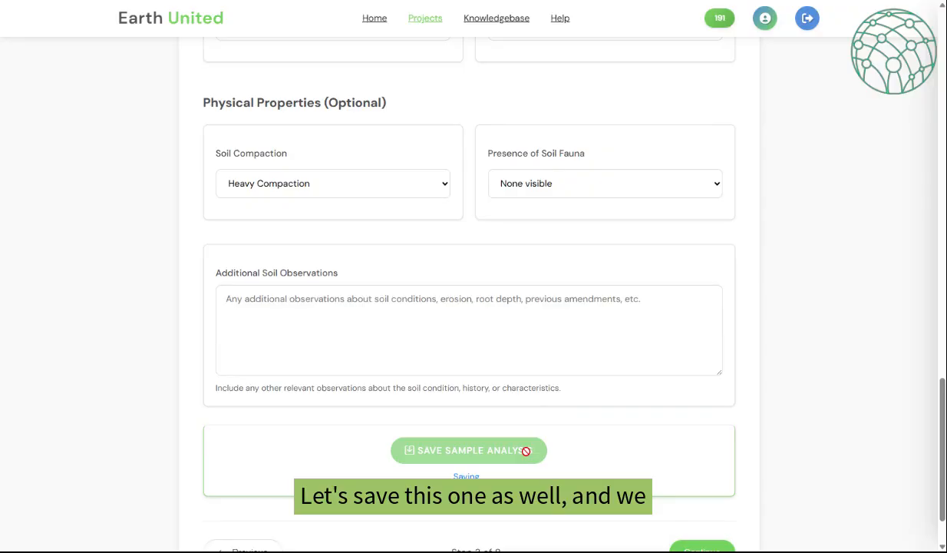
pyautogui.scroll(-2, 707, 399)
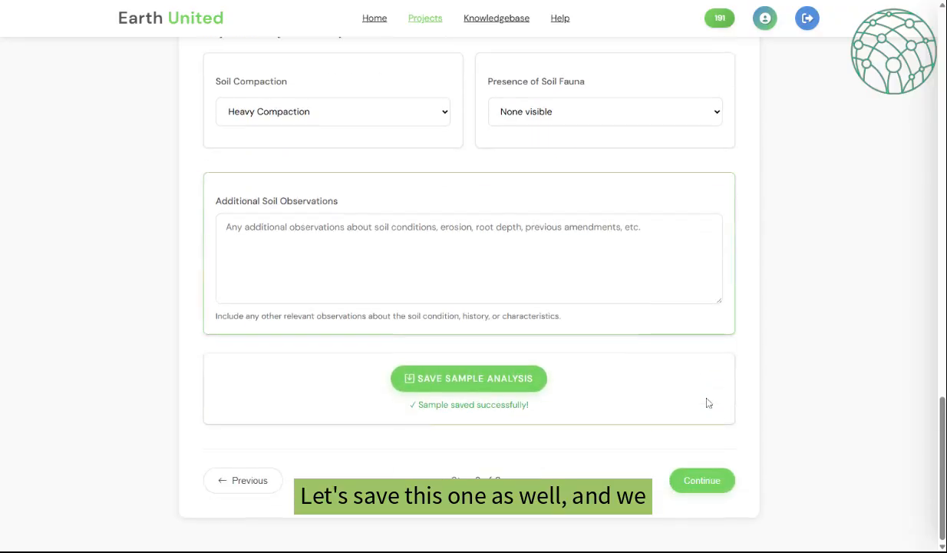
# - In Water Resources, set water availability to Scarce and water quality to Fair
pyautogui.click(717, 481)
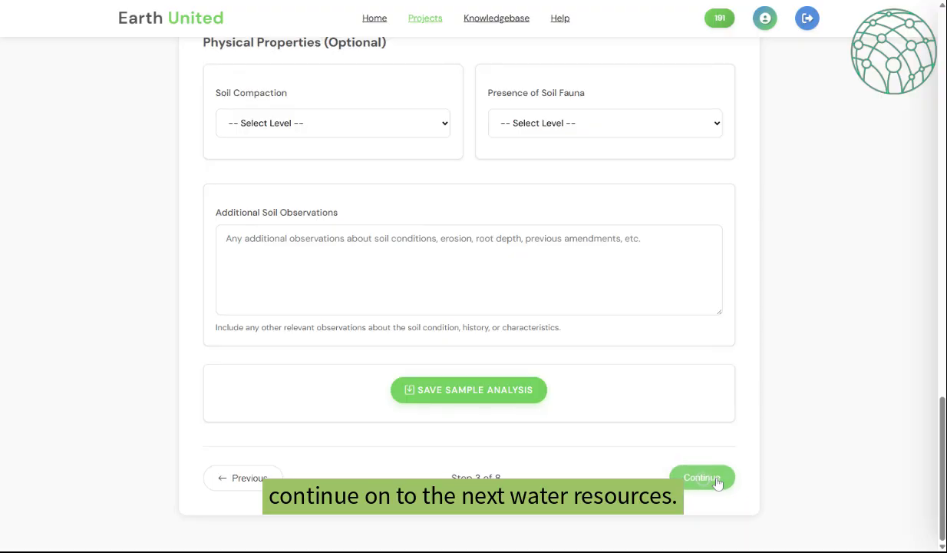
pyautogui.scroll(-2, 714, 469)
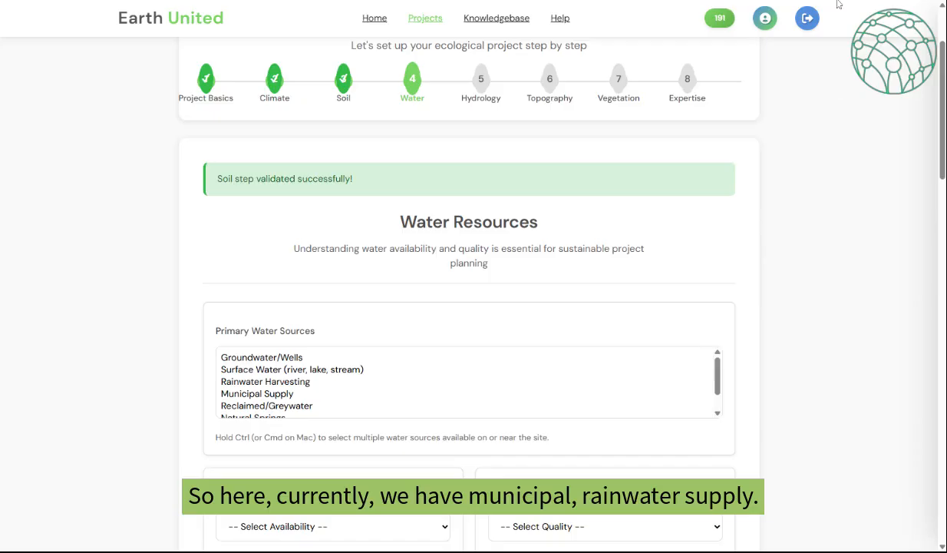
pyautogui.moveTo(718, 223); pyautogui.dragTo(719, 213)
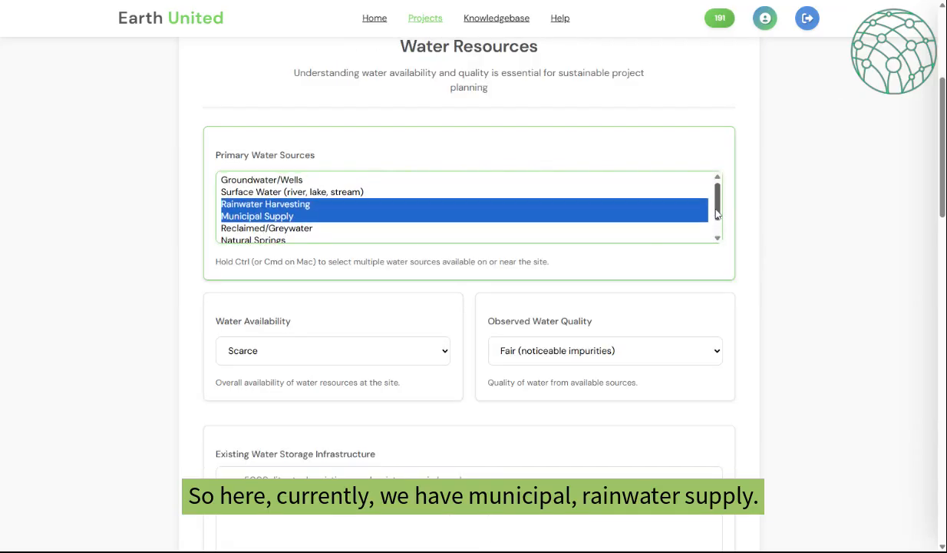
pyautogui.scroll(-2, 292, 206)
pyautogui.click(355, 234)
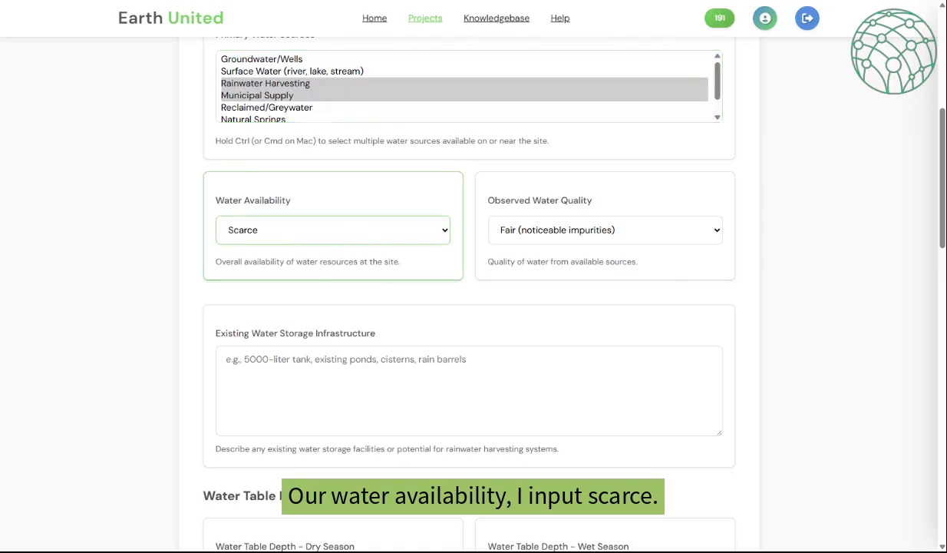
pyautogui.click(566, 236)
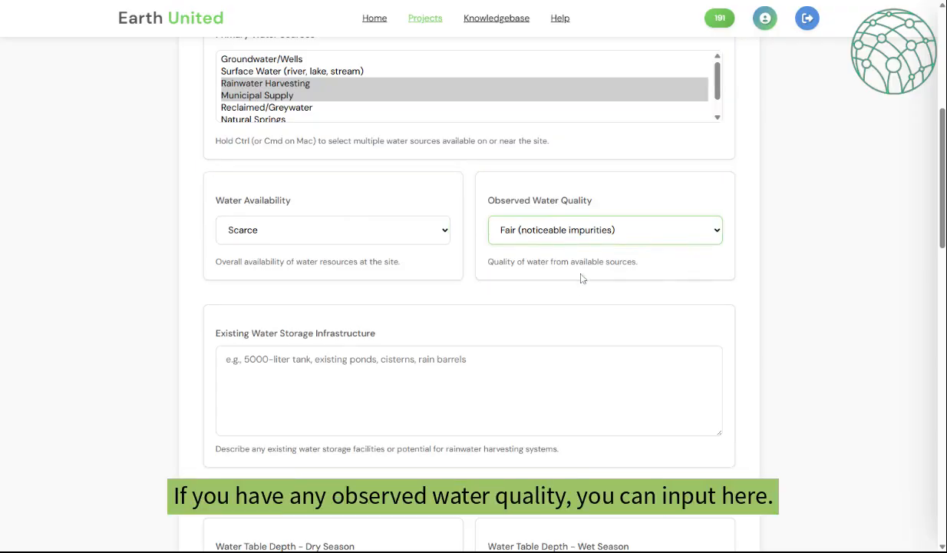
# - Confirm conservation methods, drip irrigation and the rainwater-capture goal, then save the water step
pyautogui.scroll(-2, 529, 313)
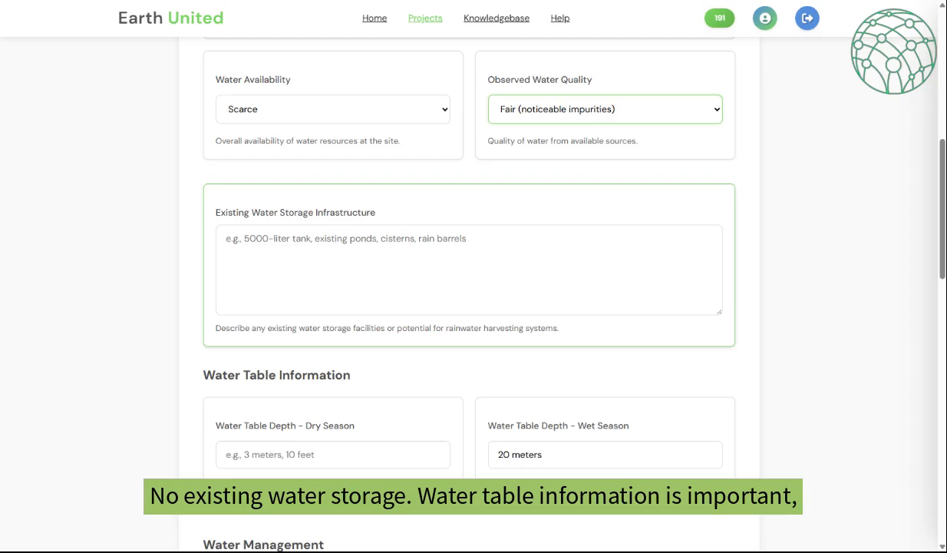
pyautogui.scroll(-4, 416, 222)
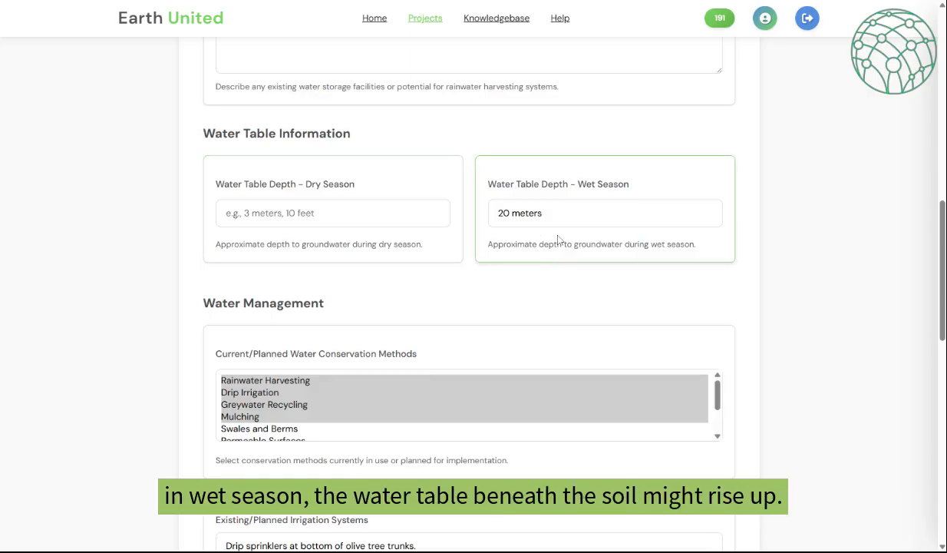
pyautogui.scroll(-1, 597, 257)
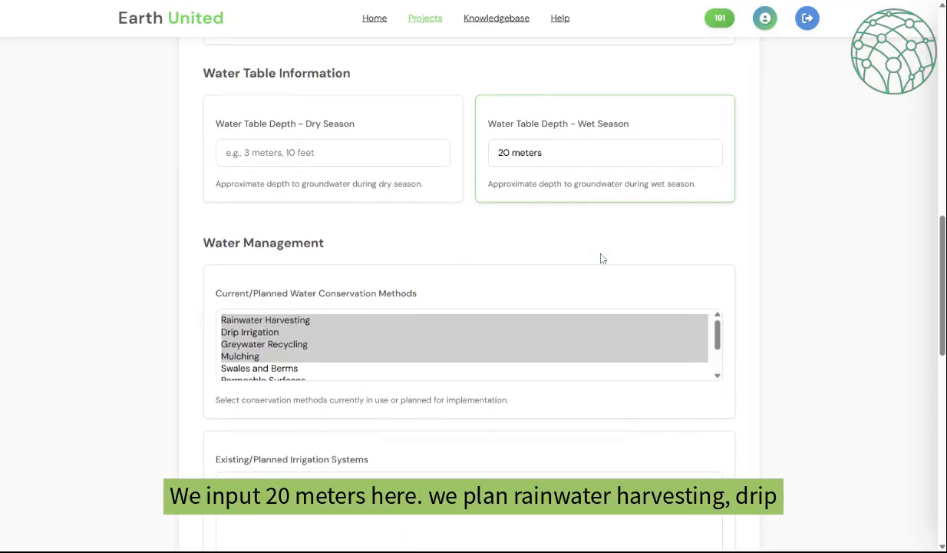
pyautogui.scroll(-2, 597, 256)
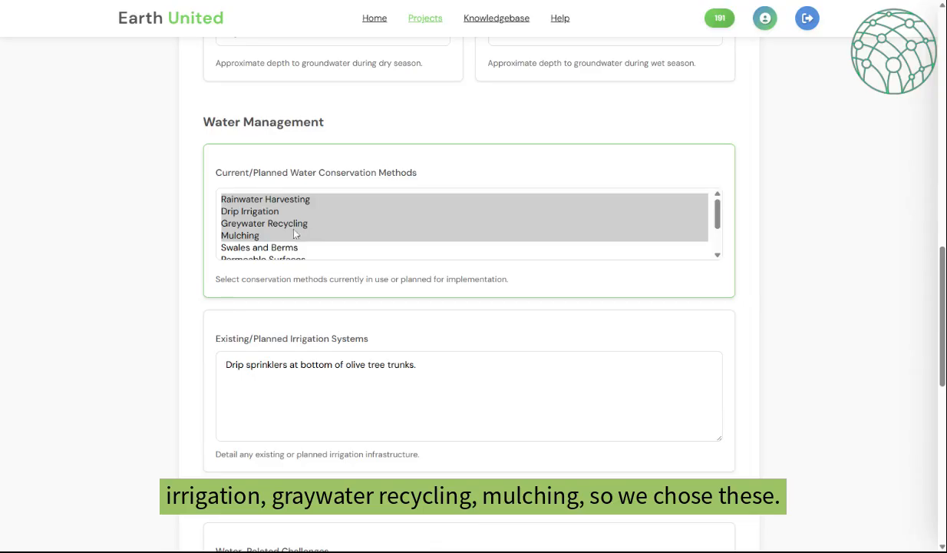
pyautogui.moveTo(718, 221)
pyautogui.mouseDown()
pyautogui.moveTo(718, 247)
pyautogui.moveTo(718, 203)
pyautogui.mouseUp()
pyautogui.scroll(-3, 803, 243)
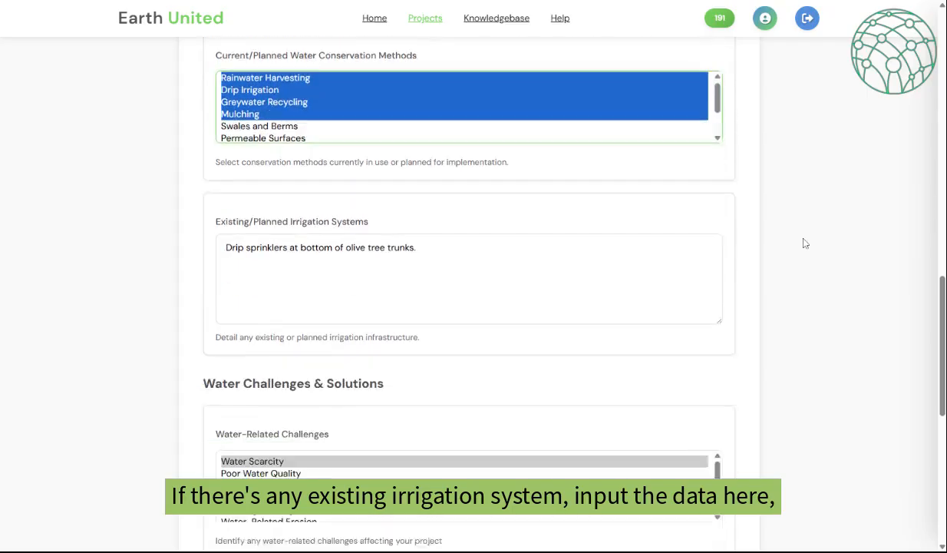
pyautogui.scroll(-1, 803, 243)
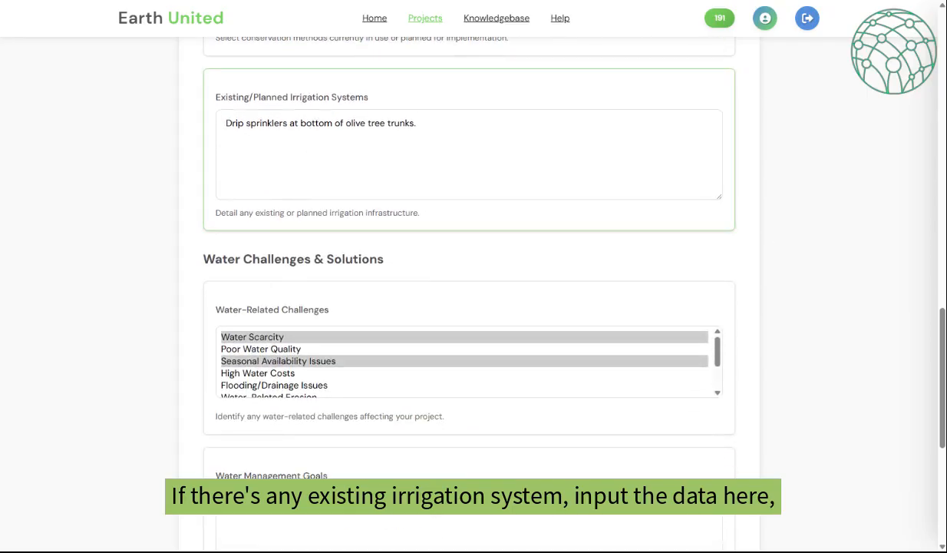
pyautogui.scroll(-1, 518, 275)
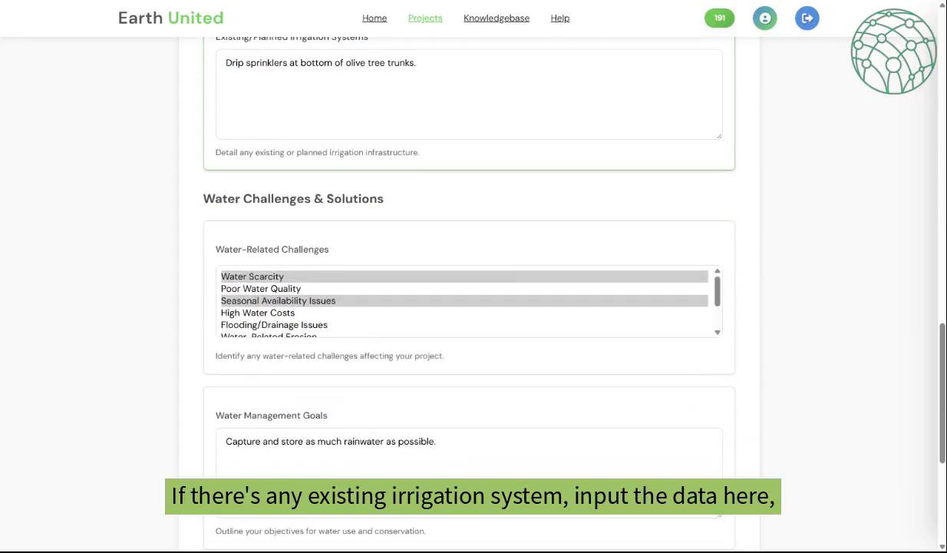
pyautogui.scroll(-1, 642, 288)
pyautogui.scroll(3, 681, 328)
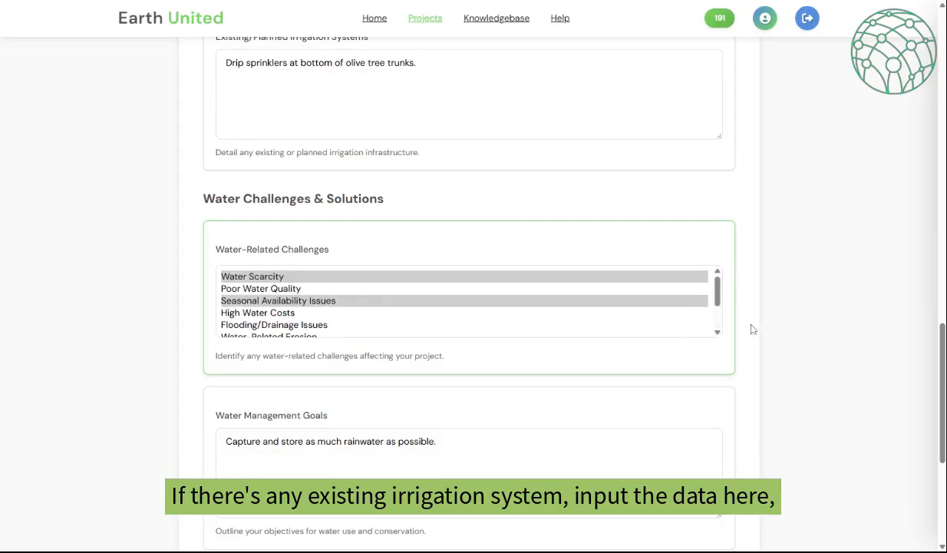
pyautogui.scroll(-3, 835, 302)
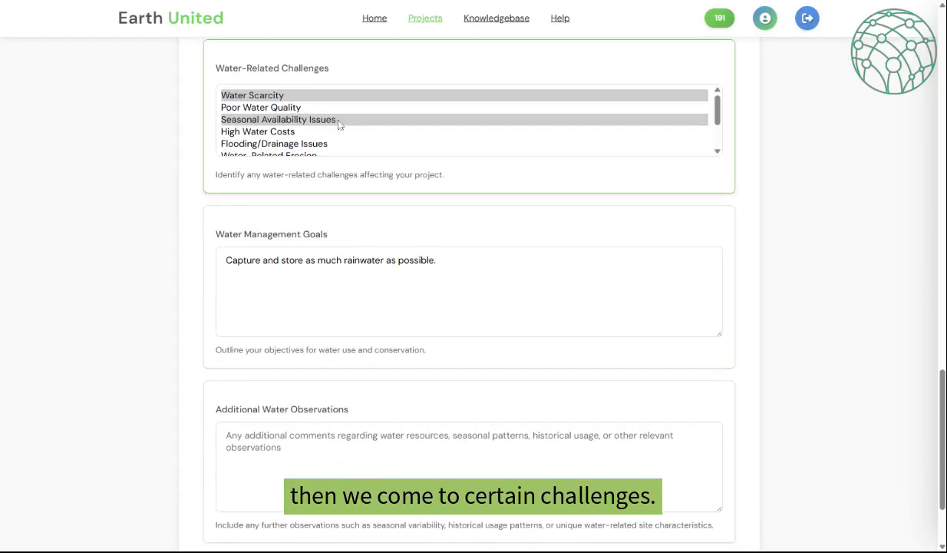
pyautogui.scroll(-2, 469, 322)
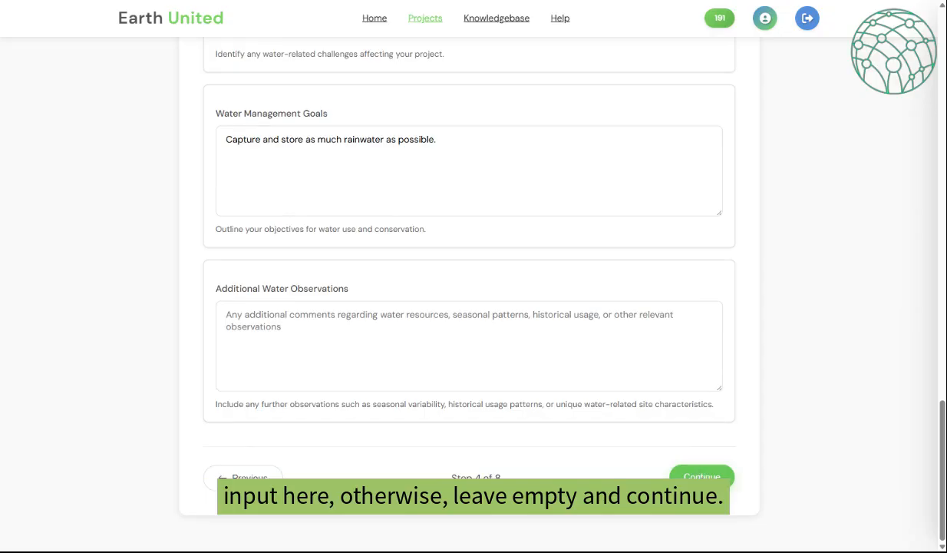
pyautogui.click(701, 474)
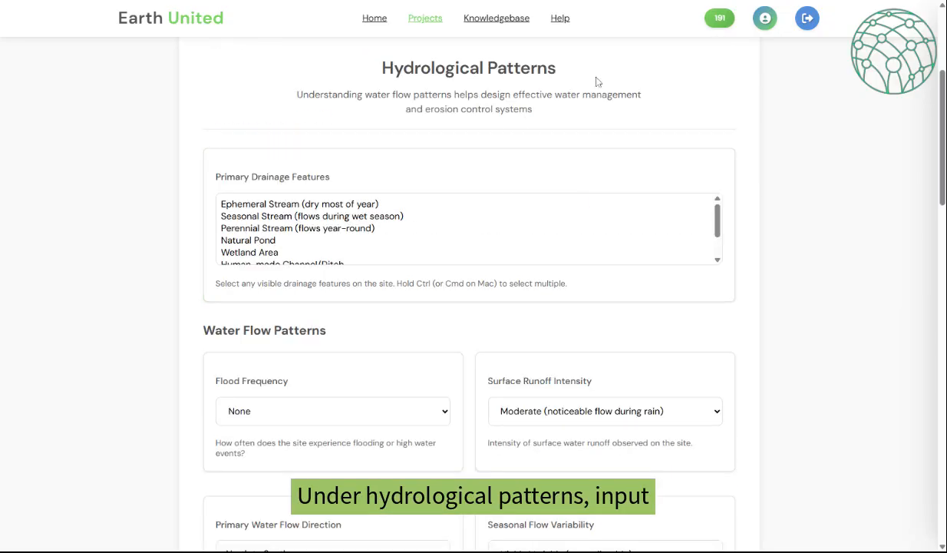
# - Set drainage features, no flooding, surface runoff intensity, north-to-south flow and seasonal flow variability
pyautogui.scroll(-2, 765, 219)
pyautogui.scroll(1, 765, 220)
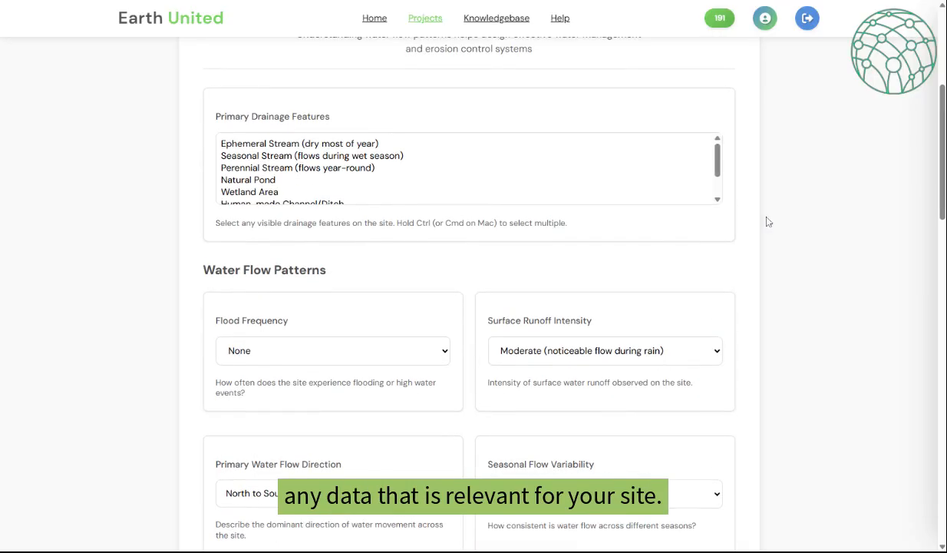
pyautogui.click(719, 174)
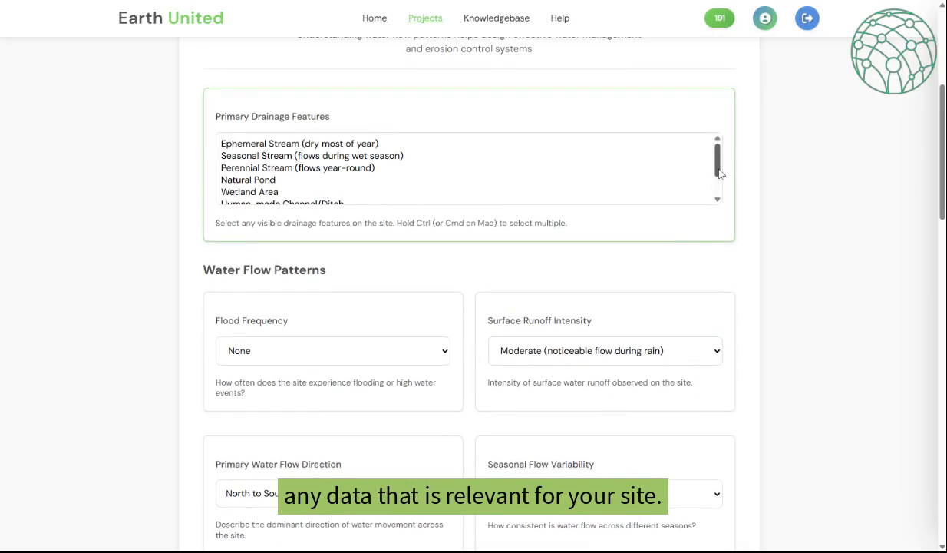
pyautogui.moveTo(720, 174); pyautogui.dragTo(720, 191)
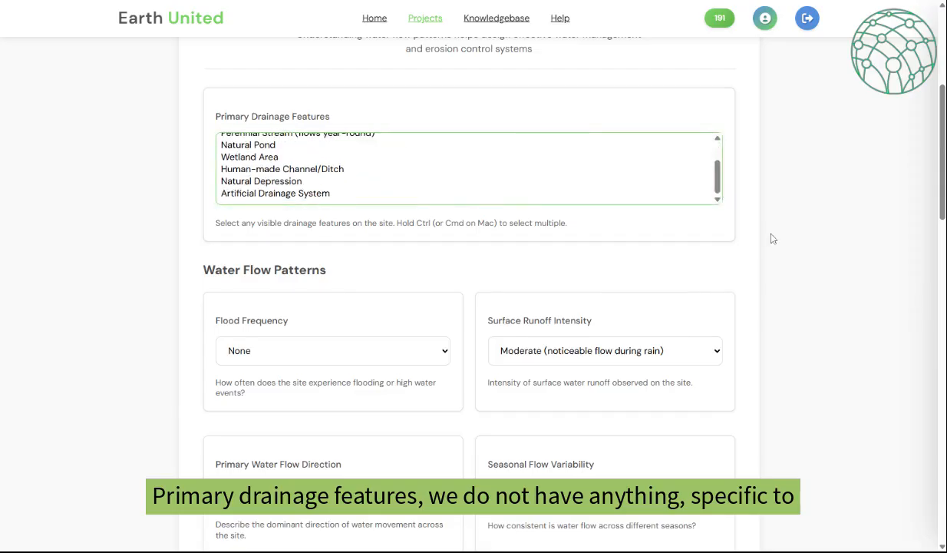
pyautogui.scroll(-3, 772, 239)
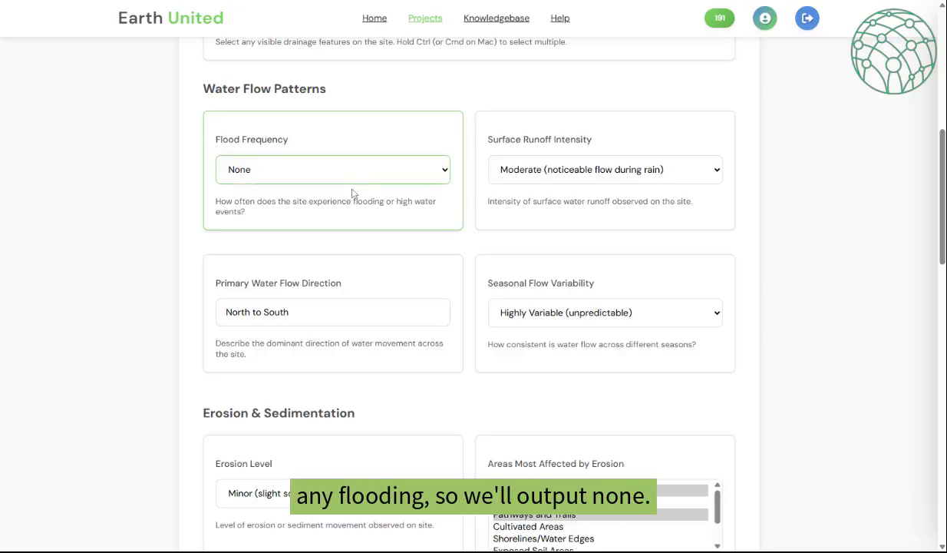
pyautogui.click(619, 171)
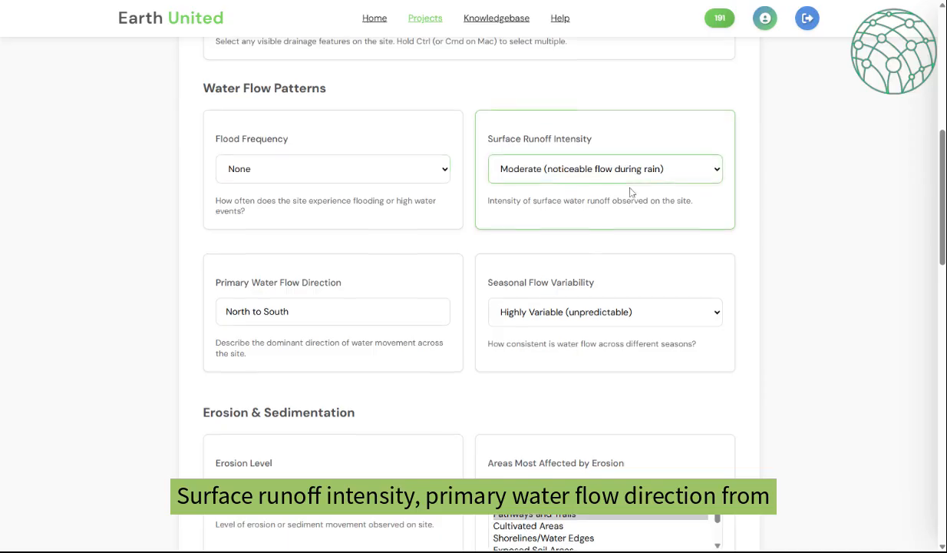
pyautogui.scroll(-2, 355, 112)
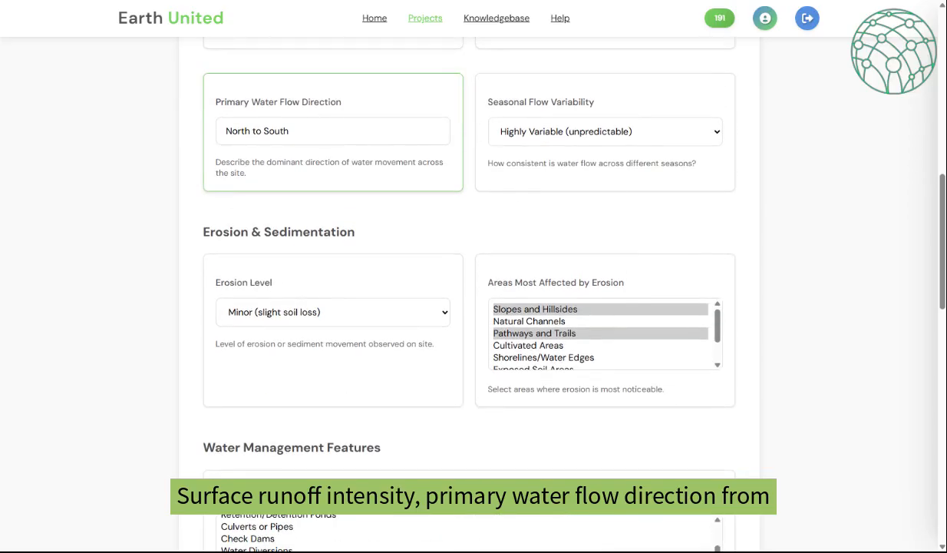
pyautogui.click(567, 134)
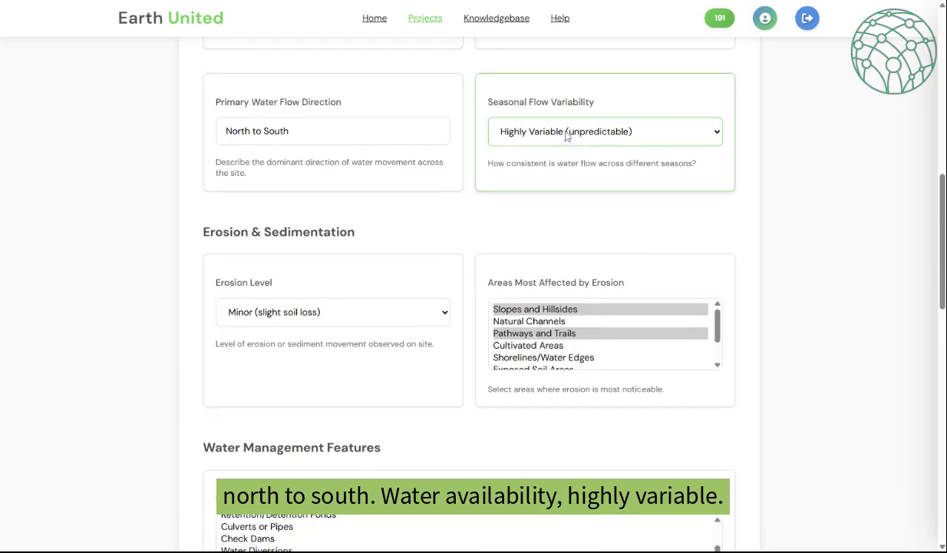
# - Confirm erosion details and planned terracing, swales and rain gardens, then save the hydrology step
pyautogui.scroll(-2, 442, 247)
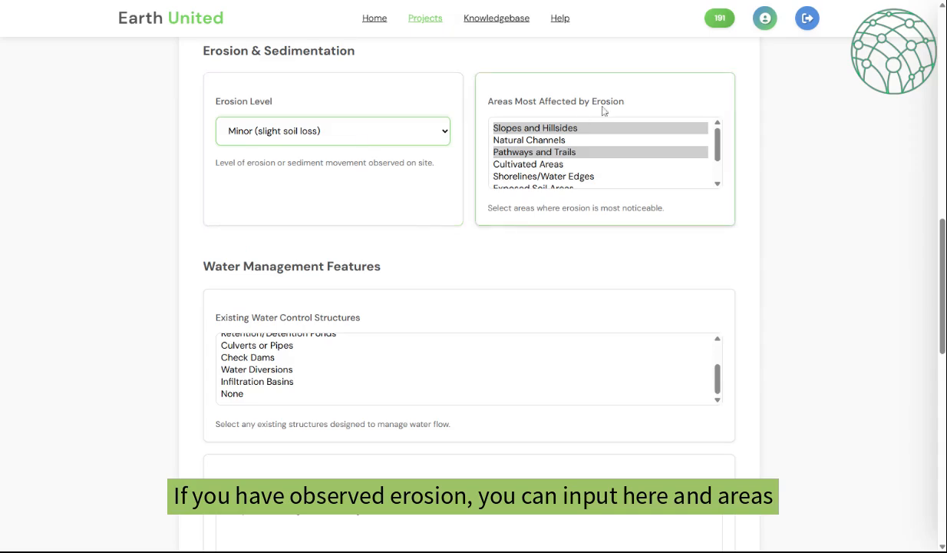
pyautogui.scroll(-2, 535, 257)
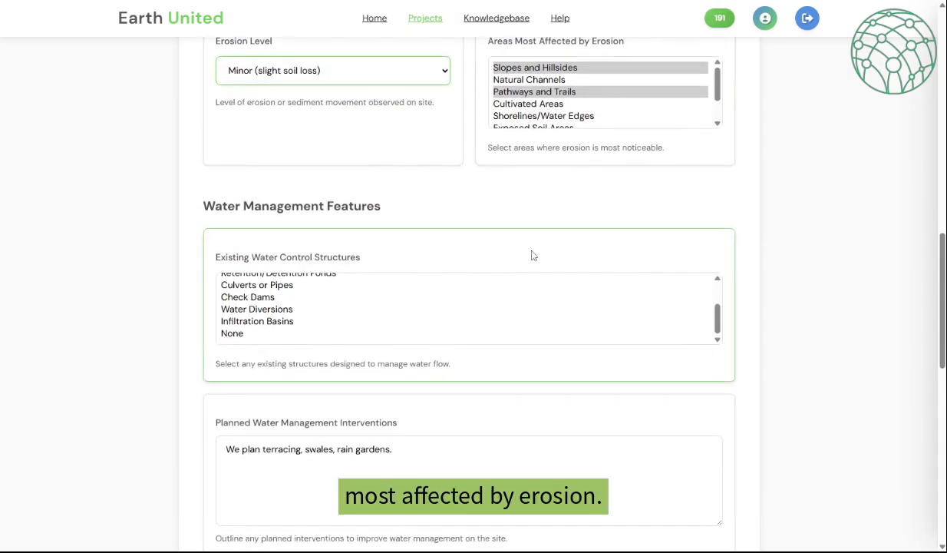
pyautogui.scroll(-1, 530, 256)
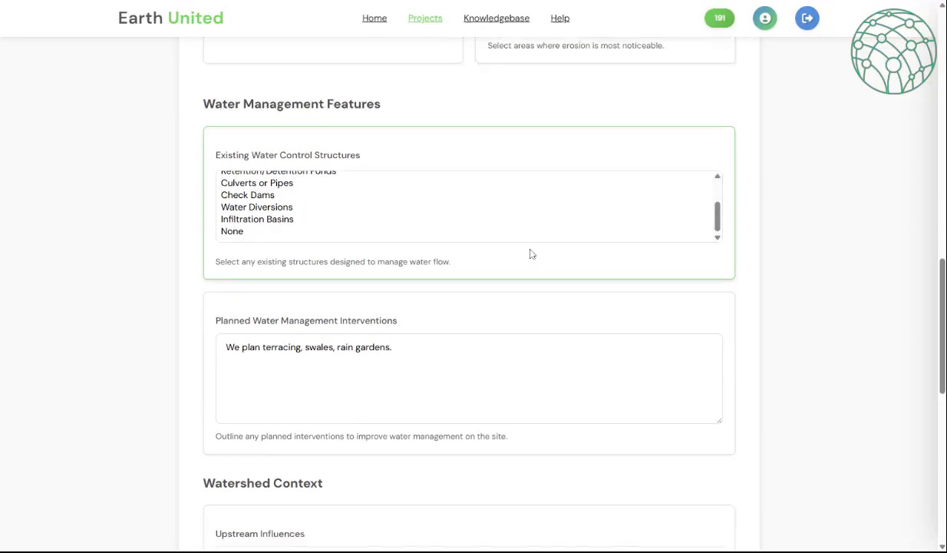
pyautogui.moveTo(717, 201); pyautogui.dragTo(692, 158)
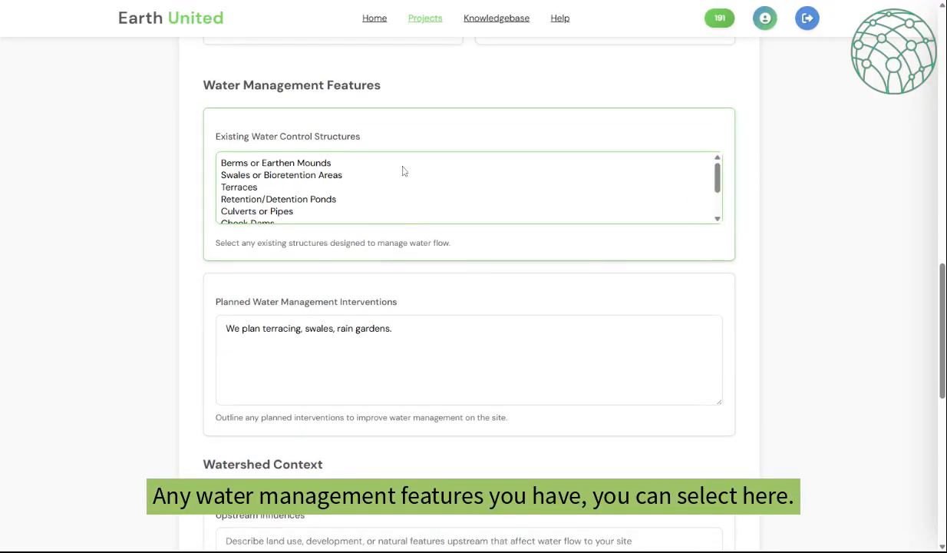
pyautogui.scroll(-2, 480, 273)
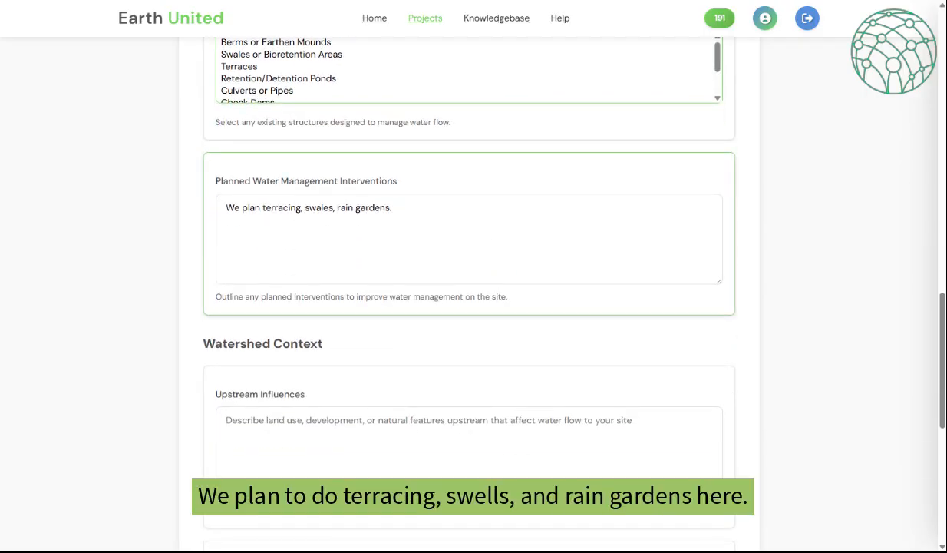
pyautogui.scroll(-4, 475, 237)
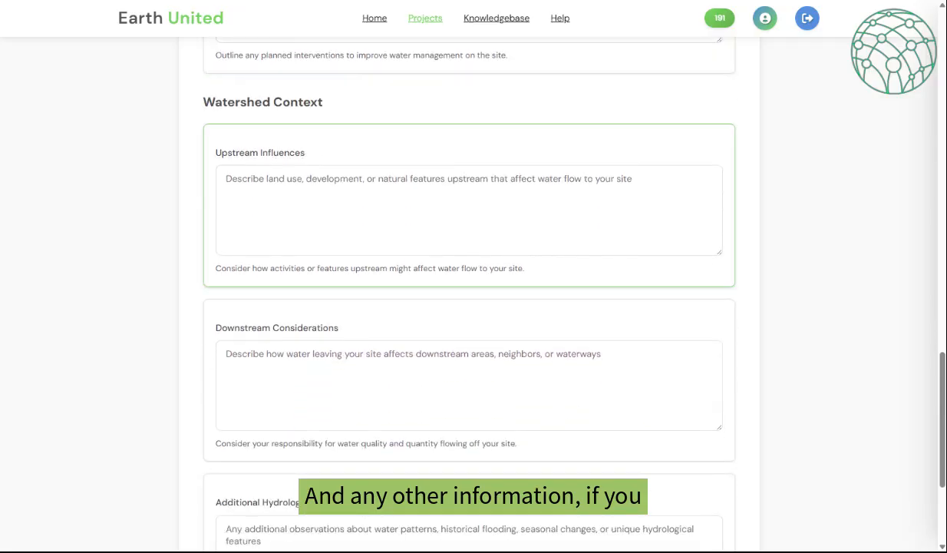
pyautogui.scroll(-2, 379, 154)
pyautogui.scroll(-2, 460, 331)
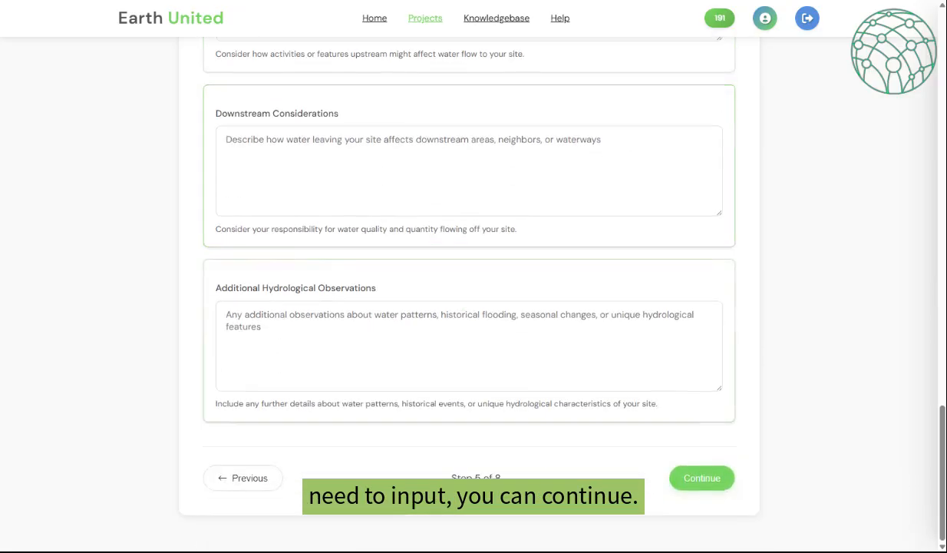
pyautogui.click(714, 479)
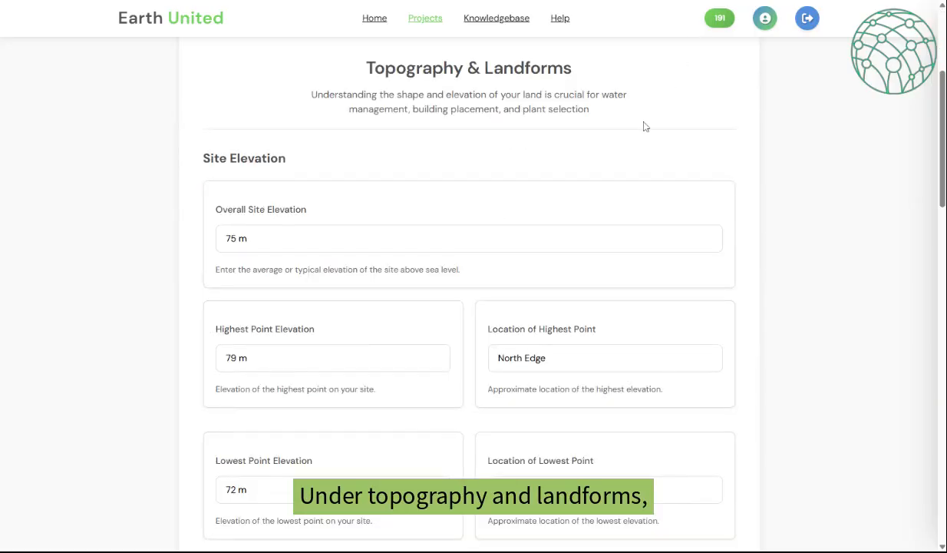
pyautogui.scroll(-1, 645, 127)
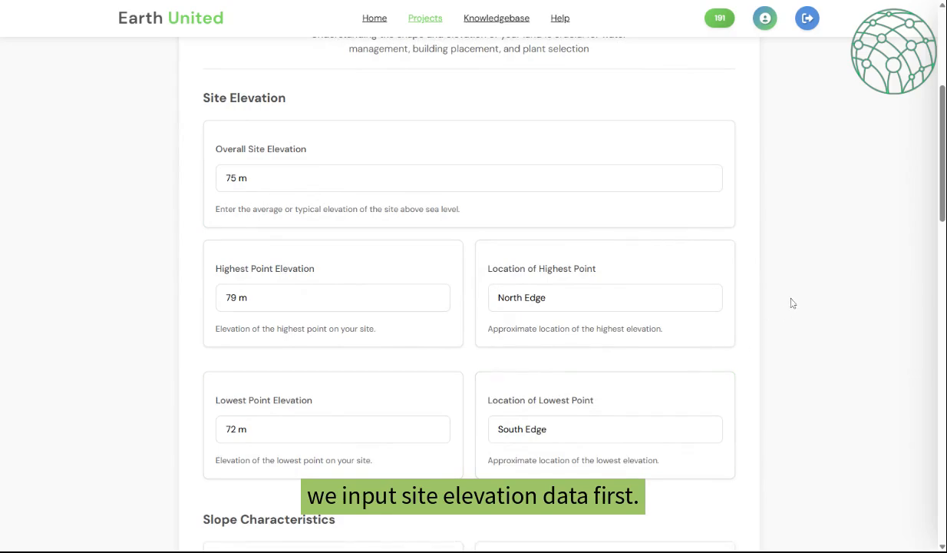
pyautogui.scroll(-5, 792, 303)
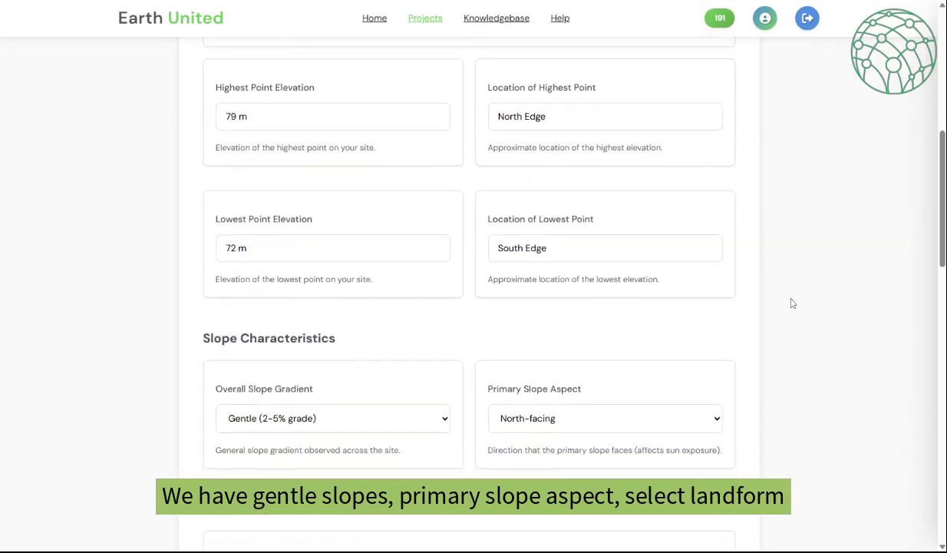
pyautogui.scroll(-1, 792, 303)
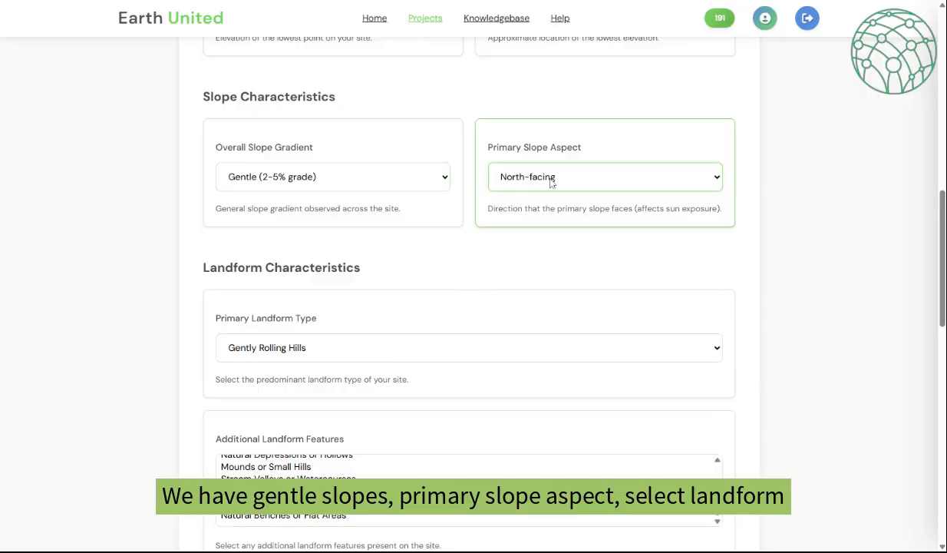
pyautogui.scroll(-2, 387, 165)
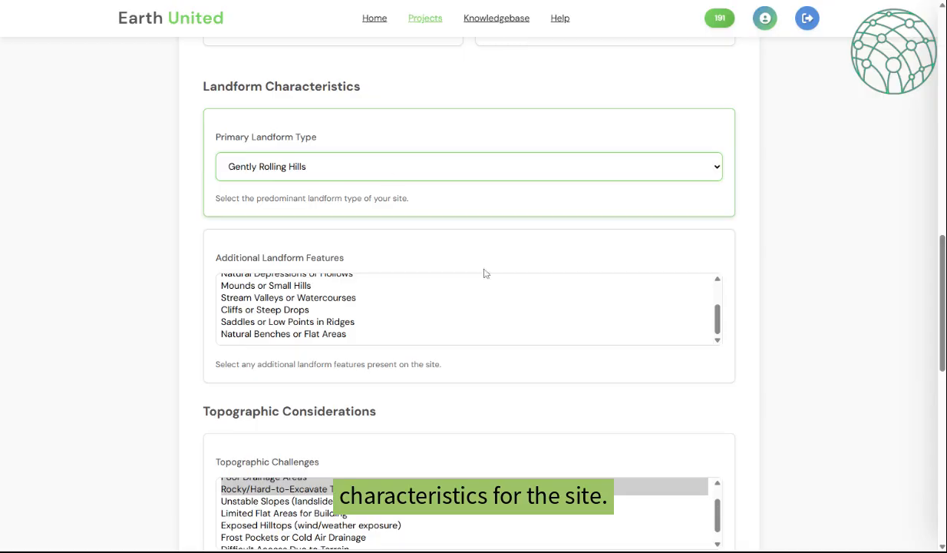
pyautogui.scroll(2, 489, 312)
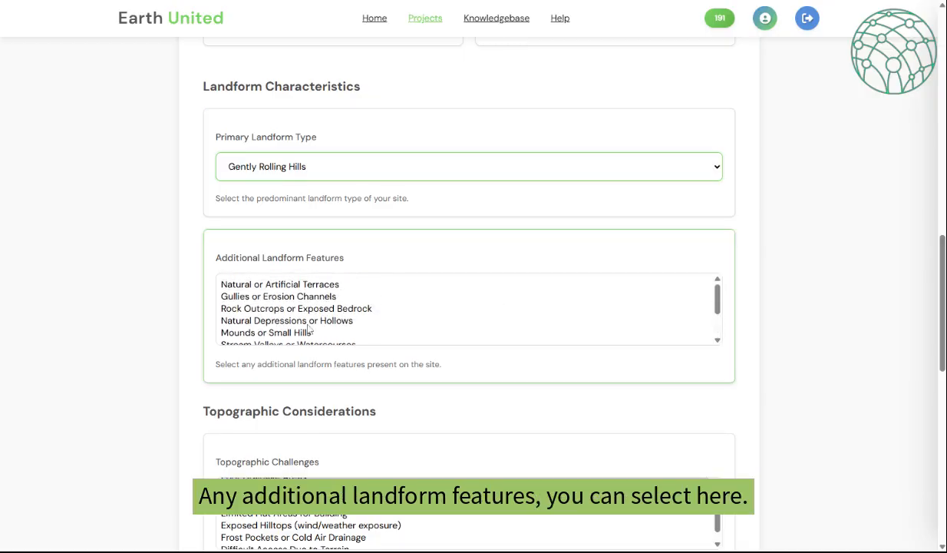
pyautogui.scroll(-1, 753, 290)
pyautogui.scroll(-4, 753, 294)
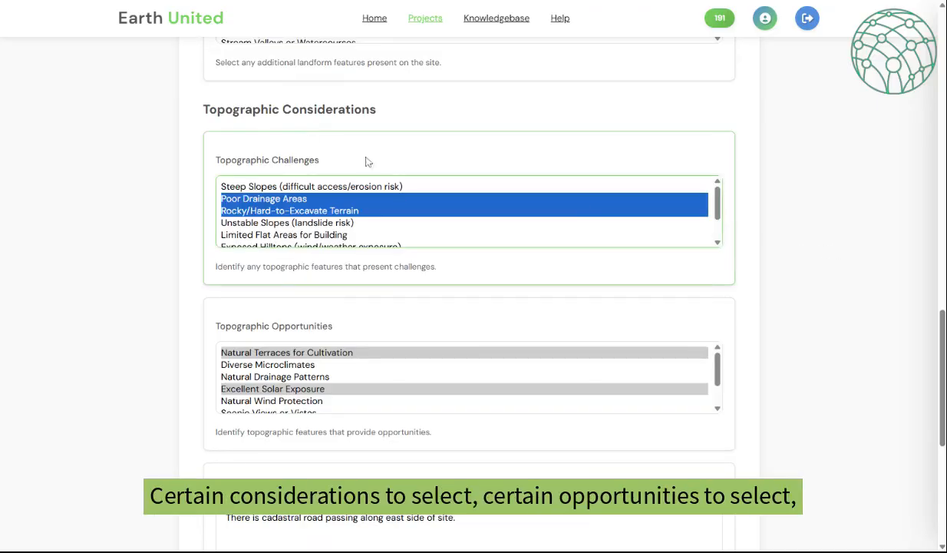
pyautogui.scroll(-2, 390, 264)
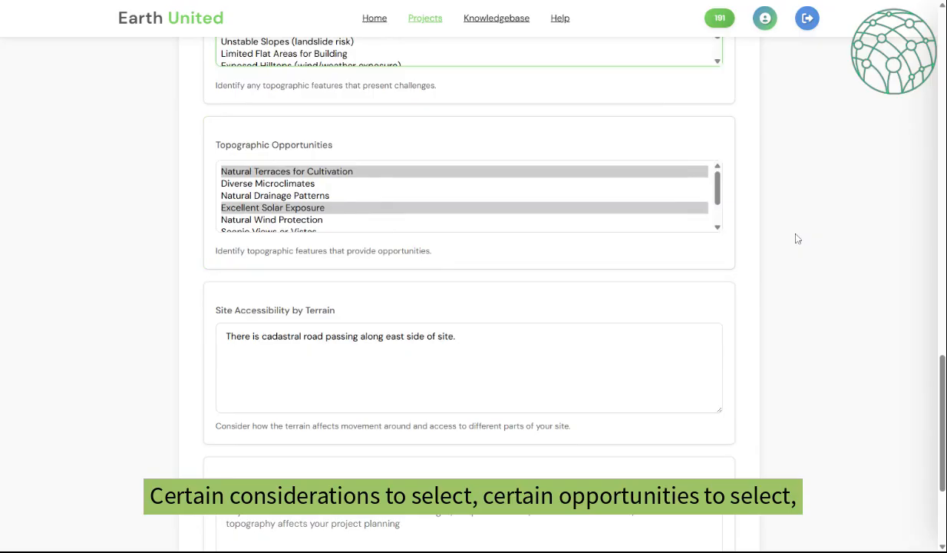
pyautogui.scroll(-2, 795, 236)
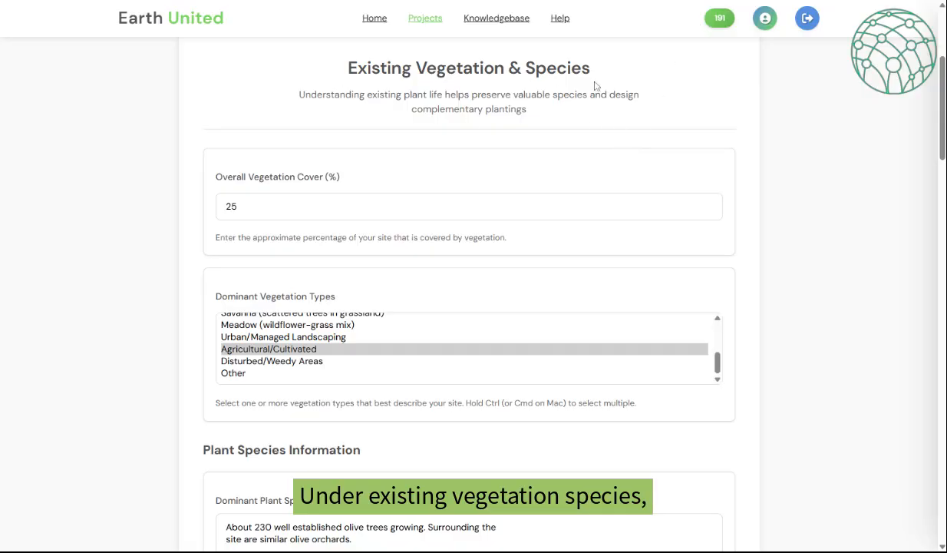
pyautogui.scroll(-1, 468, 103)
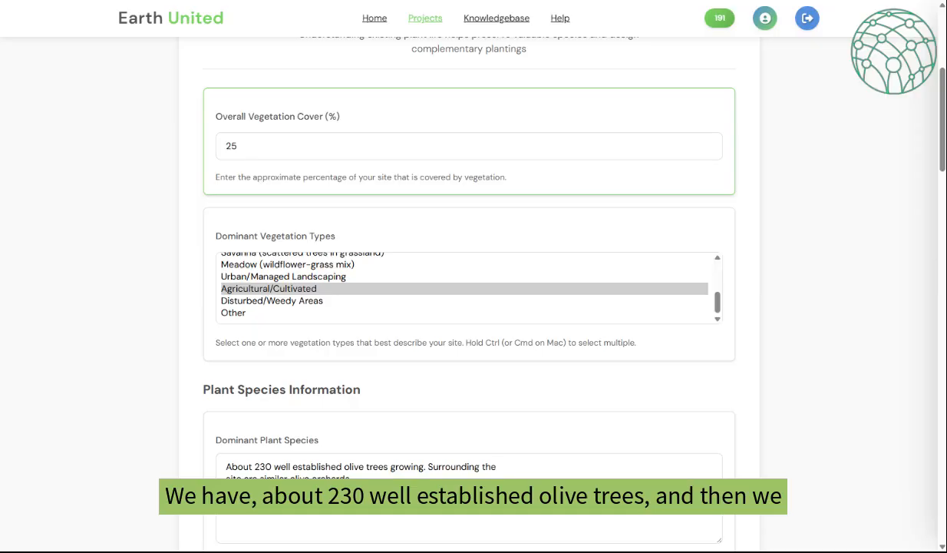
pyautogui.moveTo(255, 466); pyautogui.dragTo(373, 466)
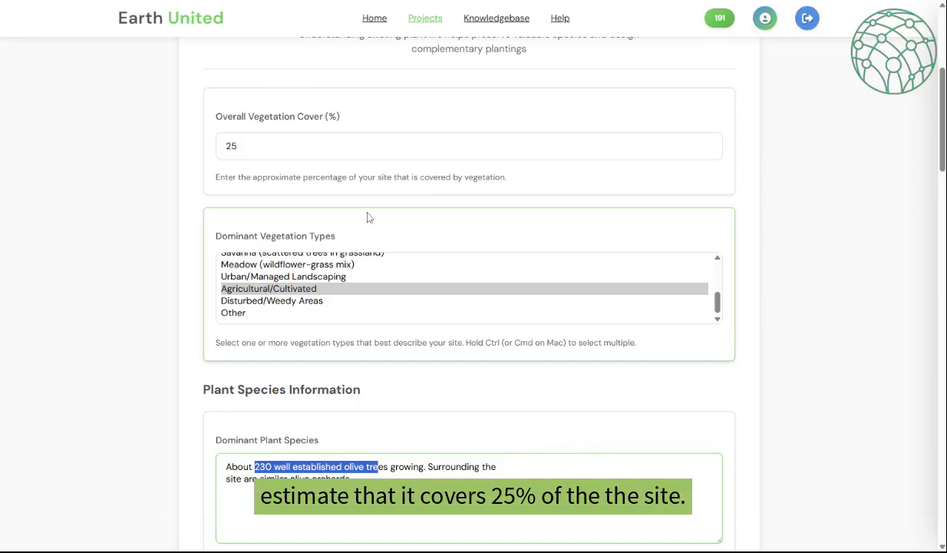
pyautogui.scroll(-1, 369, 213)
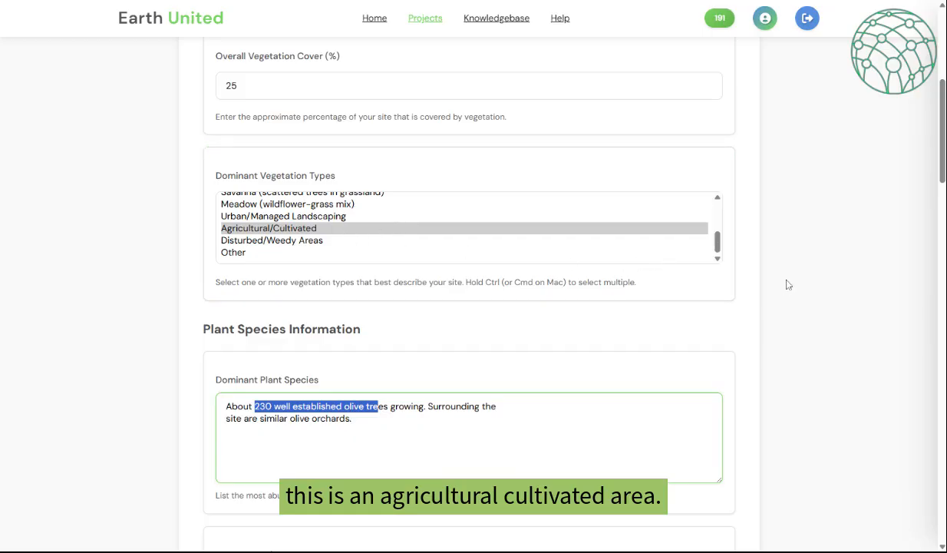
pyautogui.scroll(-6, 788, 284)
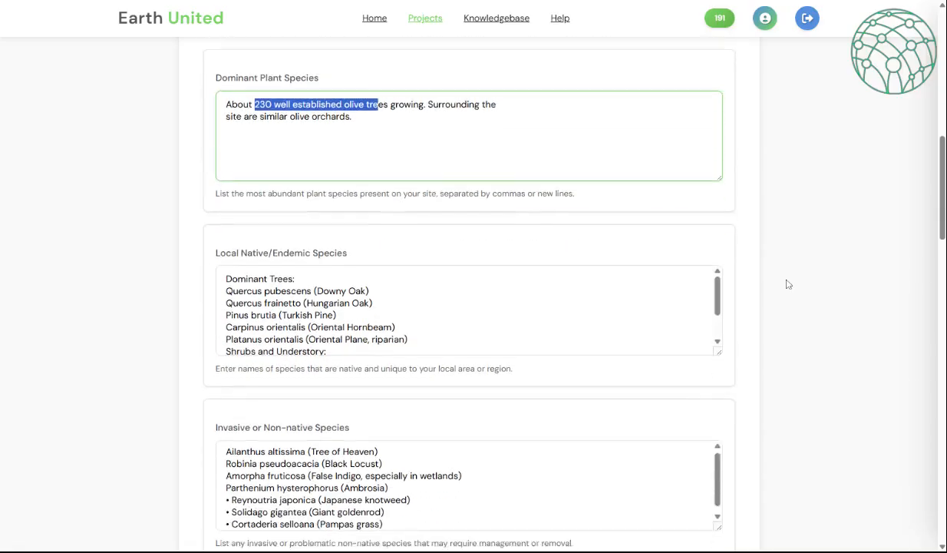
pyautogui.scroll(-1, 787, 284)
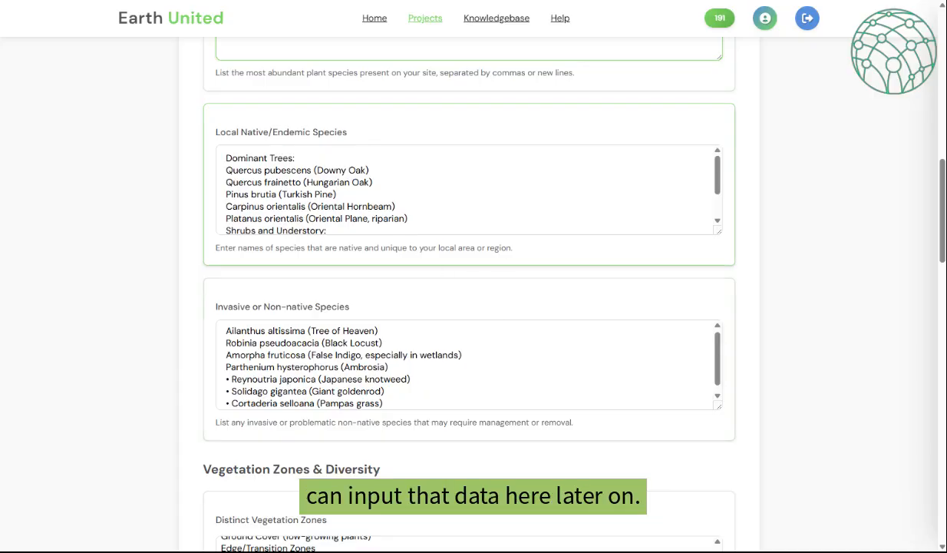
# - Save the completed Vegetation step, reaching step 8 of 8, Expertise & Resources
pyautogui.scroll(-3, 499, 321)
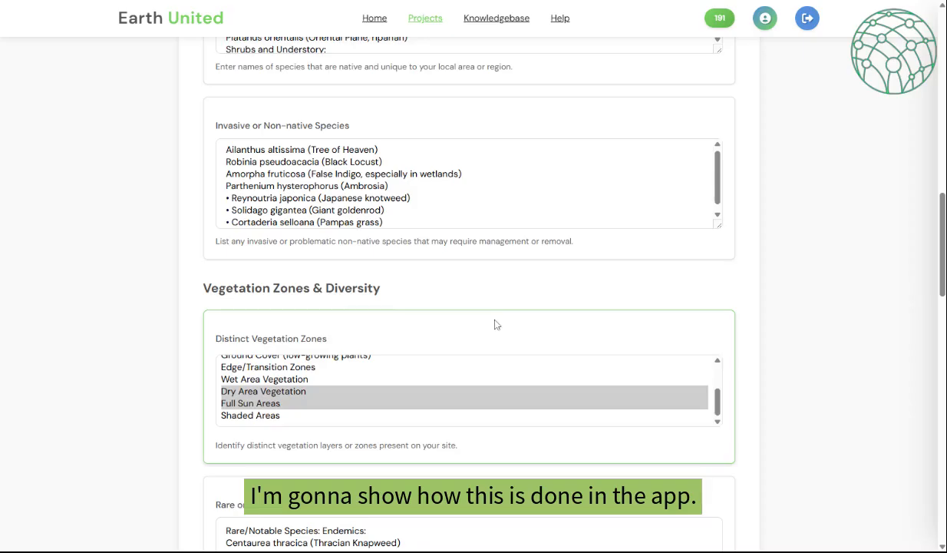
pyautogui.scroll(-2, 494, 309)
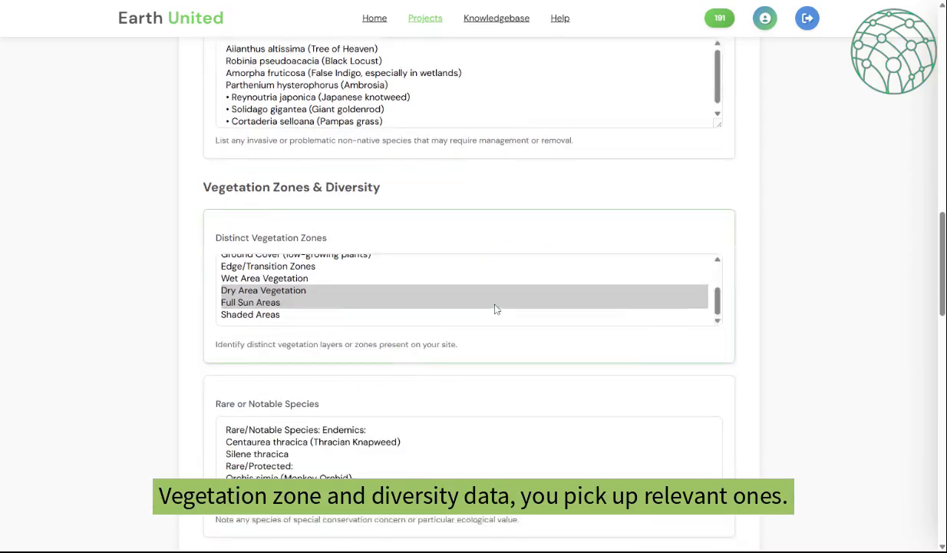
pyautogui.scroll(3, 469, 247)
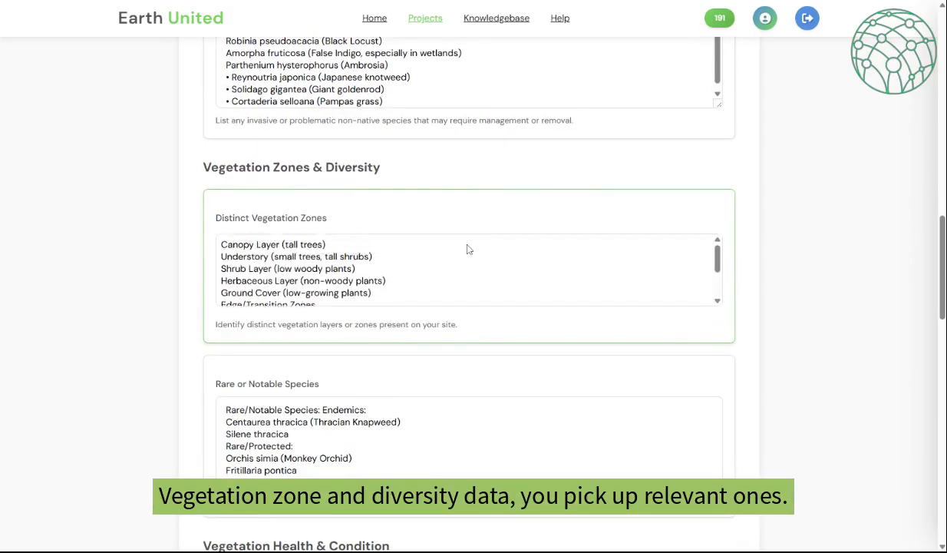
pyautogui.scroll(2, 469, 250)
pyautogui.scroll(-2, 435, 376)
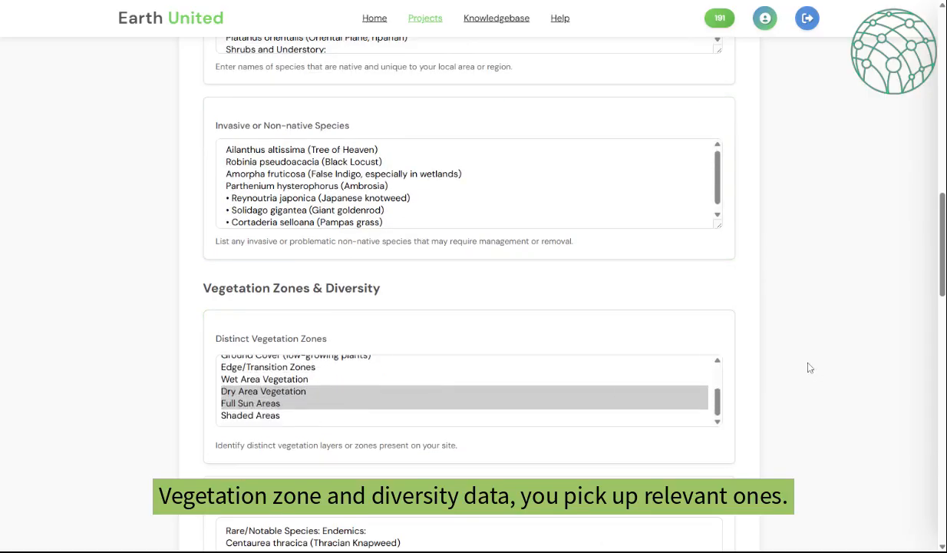
pyautogui.scroll(-2, 798, 364)
pyautogui.scroll(-2, 798, 357)
pyautogui.scroll(-1, 706, 330)
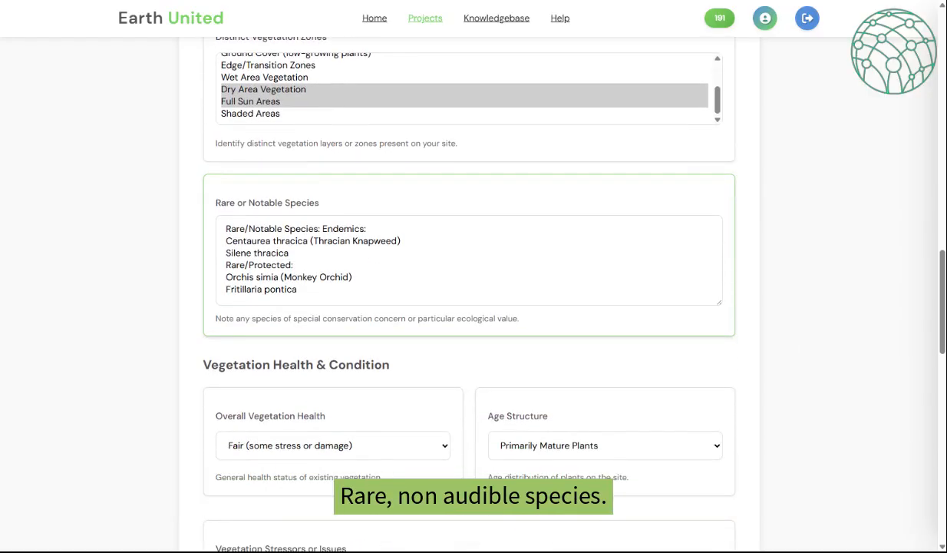
pyautogui.scroll(-3, 398, 289)
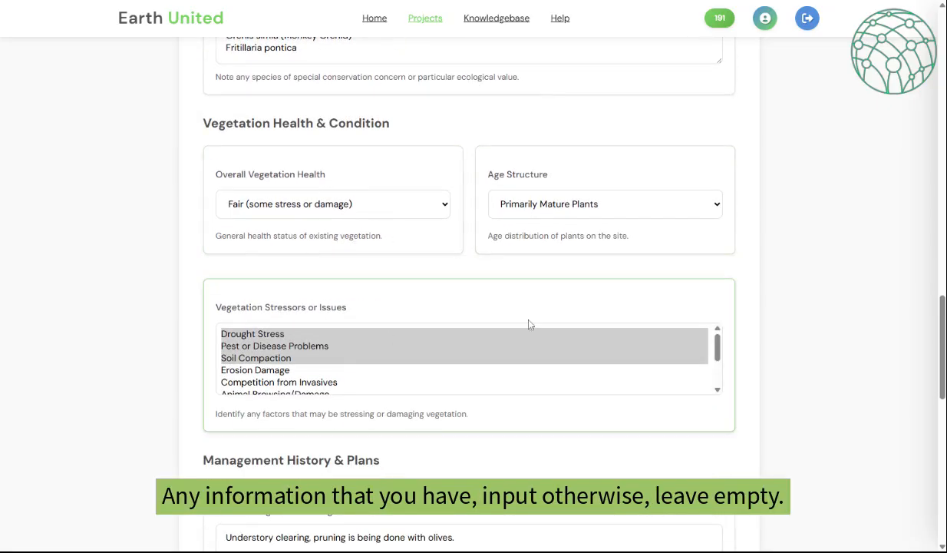
pyautogui.scroll(-6, 538, 319)
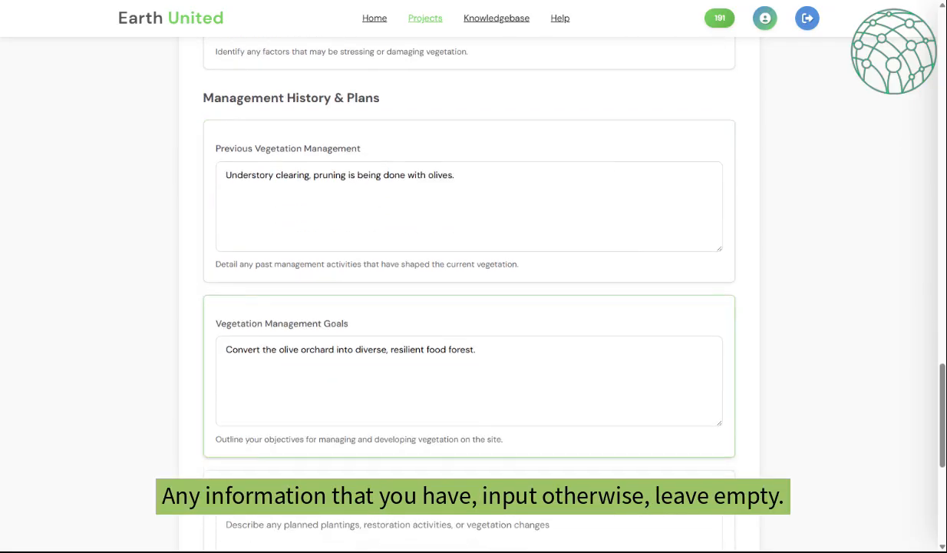
pyautogui.scroll(-3, 538, 319)
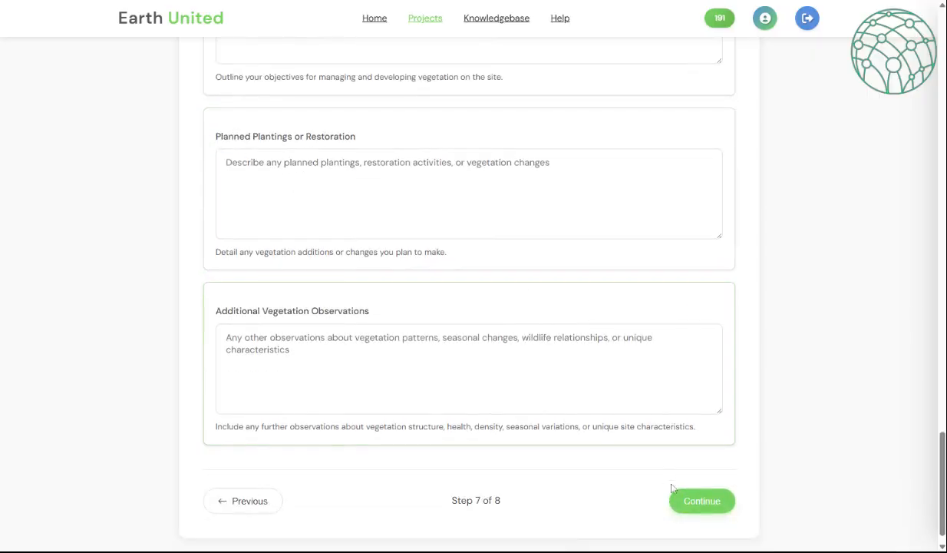
pyautogui.click(702, 503)
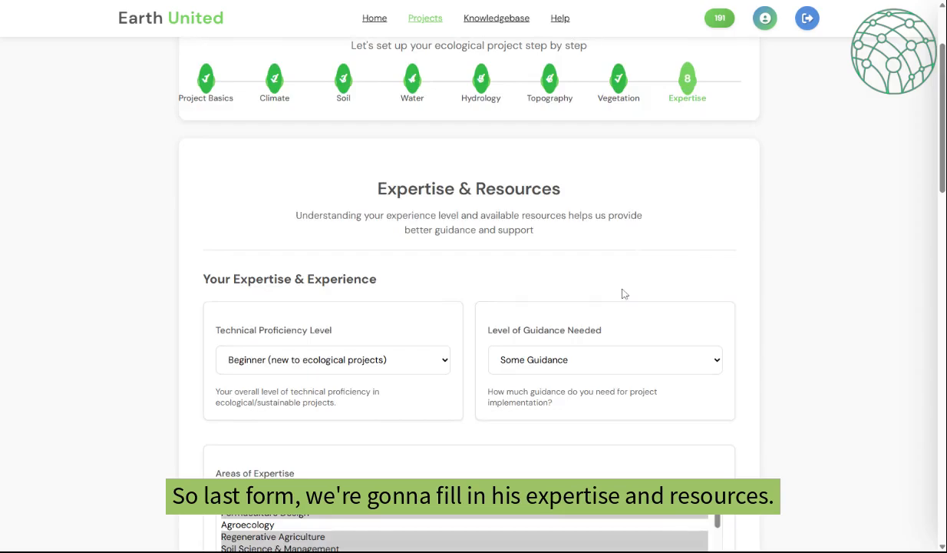
# - Set proficiency to Beginner, guidance to Some Guidance, and choose expertise areas
pyautogui.scroll(-2, 619, 283)
pyautogui.scroll(-1, 620, 285)
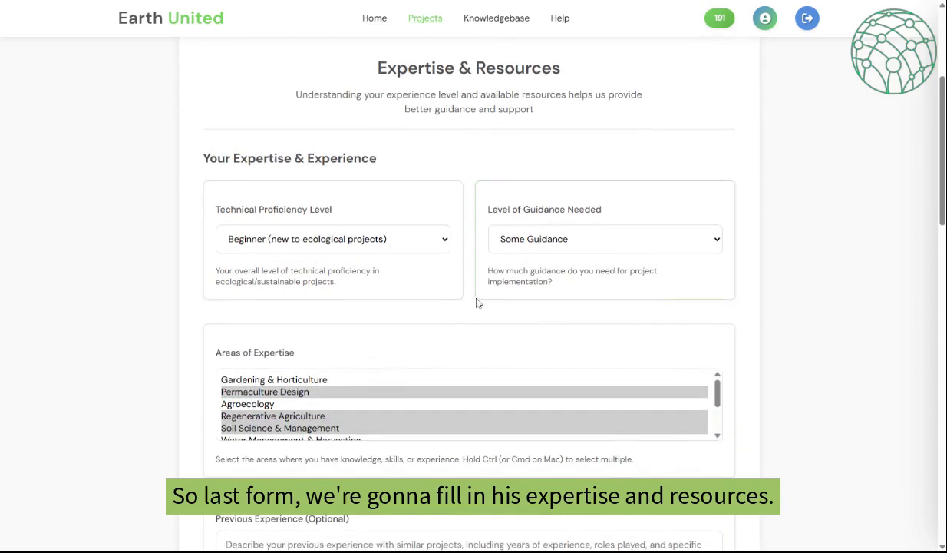
pyautogui.scroll(-1, 416, 297)
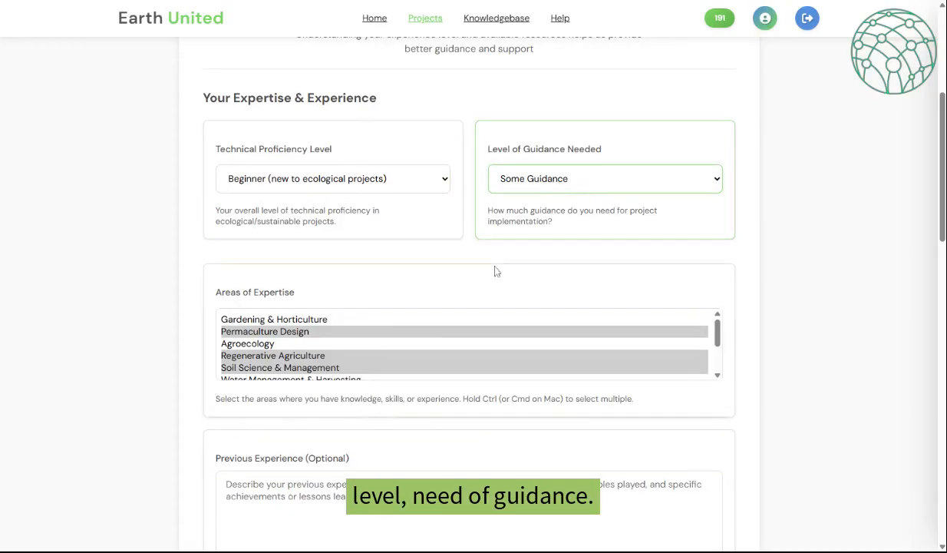
pyautogui.scroll(-2, 495, 269)
pyautogui.moveTo(717, 209)
pyautogui.mouseDown()
pyautogui.moveTo(716, 231)
pyautogui.moveTo(712, 212)
pyautogui.mouseUp()
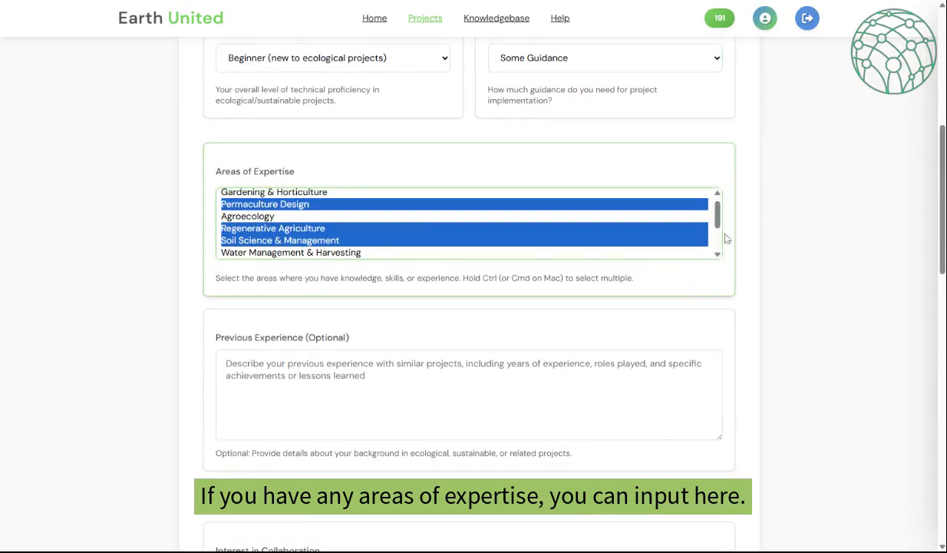
# - Create the Olive Garden Glamping Project so it appears under My Projects
pyautogui.scroll(-3, 744, 249)
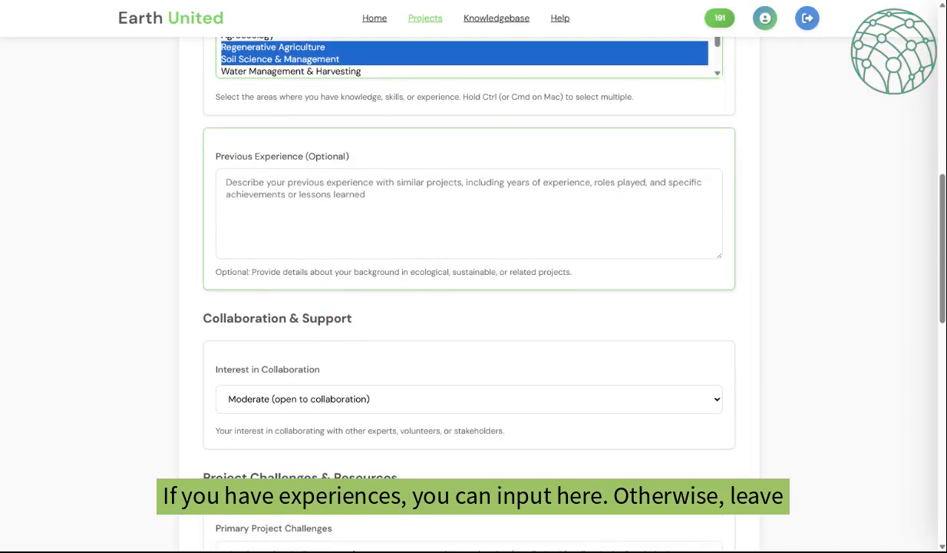
pyautogui.scroll(-1, 473, 292)
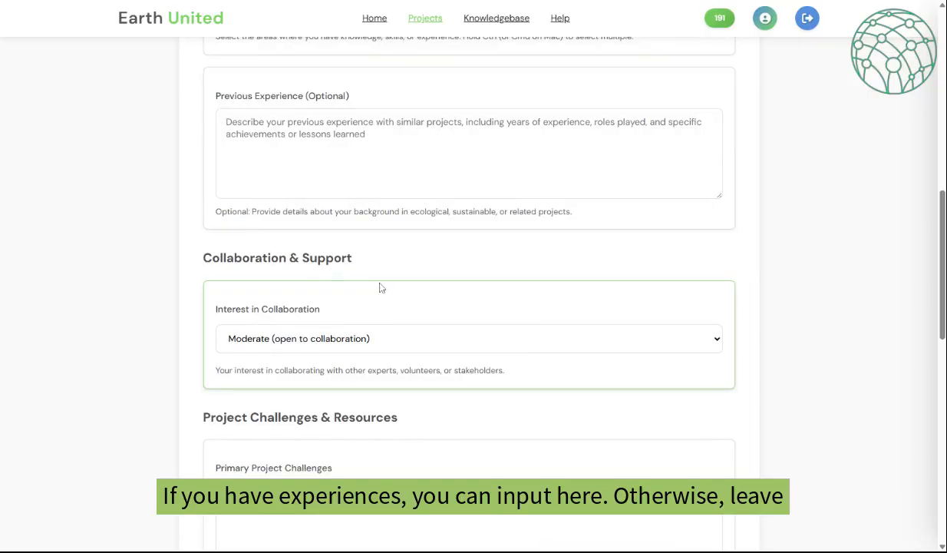
pyautogui.scroll(-2, 381, 286)
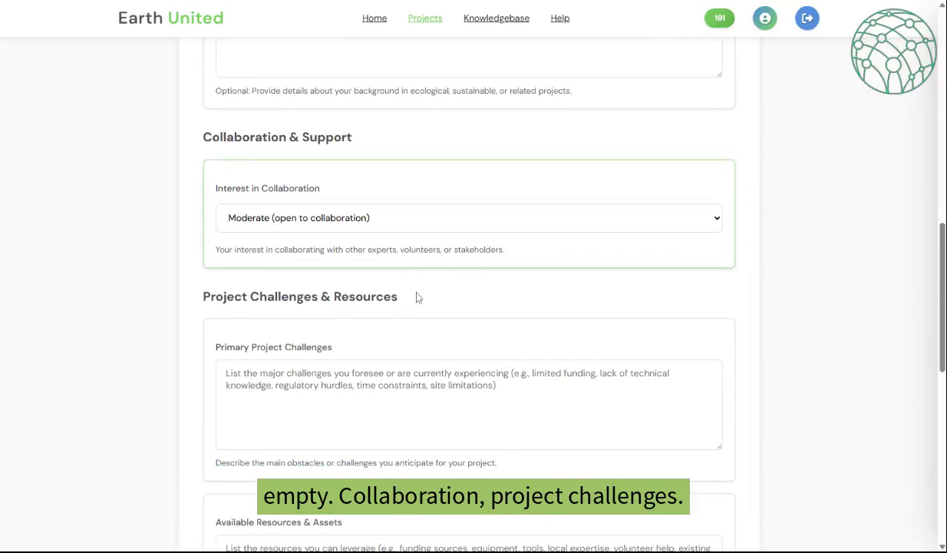
pyautogui.scroll(-3, 417, 296)
pyautogui.scroll(-1, 473, 292)
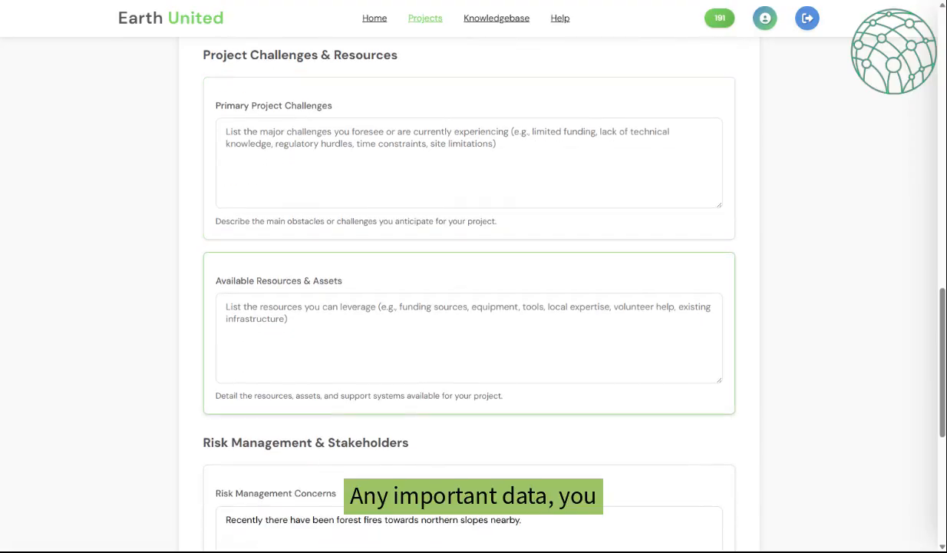
pyautogui.scroll(-5, 456, 329)
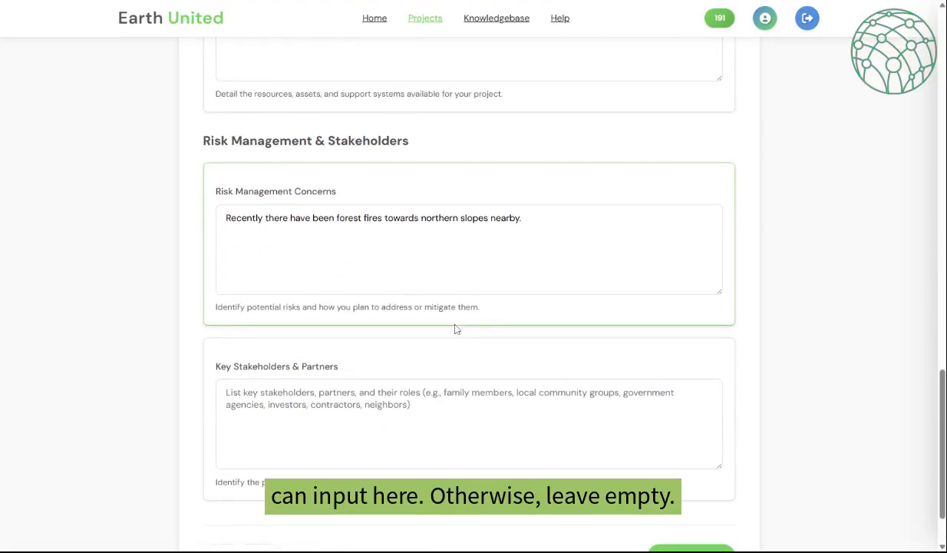
pyautogui.scroll(-1, 712, 442)
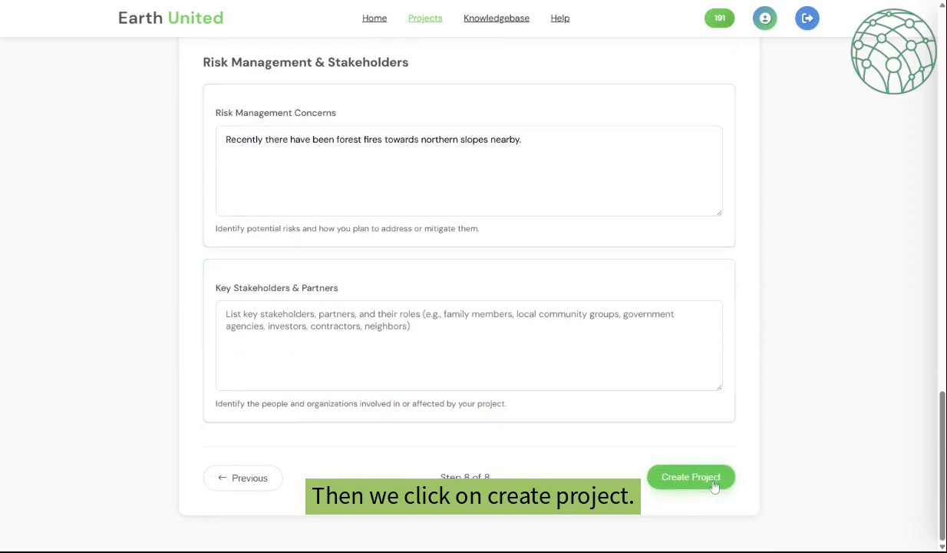
pyautogui.click(690, 477)
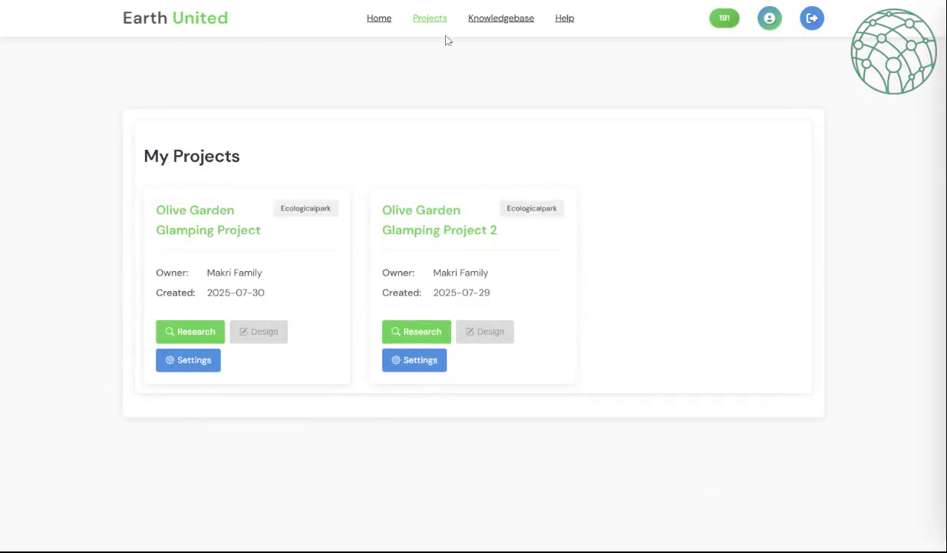
# - Open the Olive Garden Glamping Project's Soil Characteristics and edit its 0–30 cm topsoil sample (pH 7.70, organic matter 1.50)
pyautogui.moveTo(434, 21)
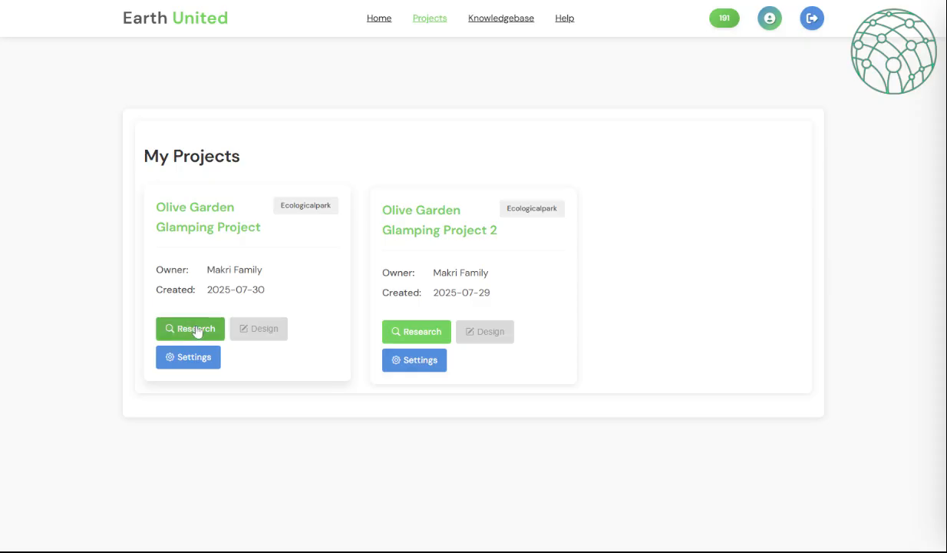
pyautogui.click(201, 358)
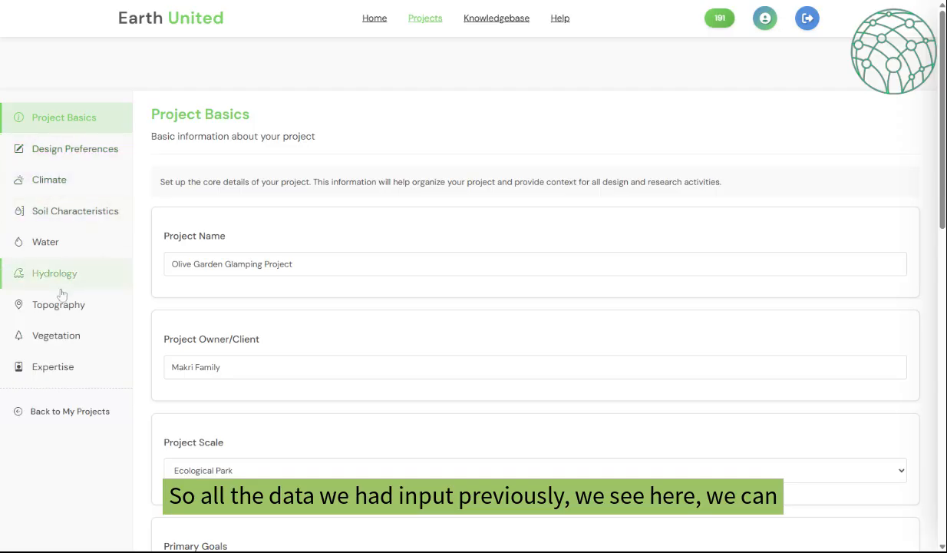
pyautogui.click(76, 215)
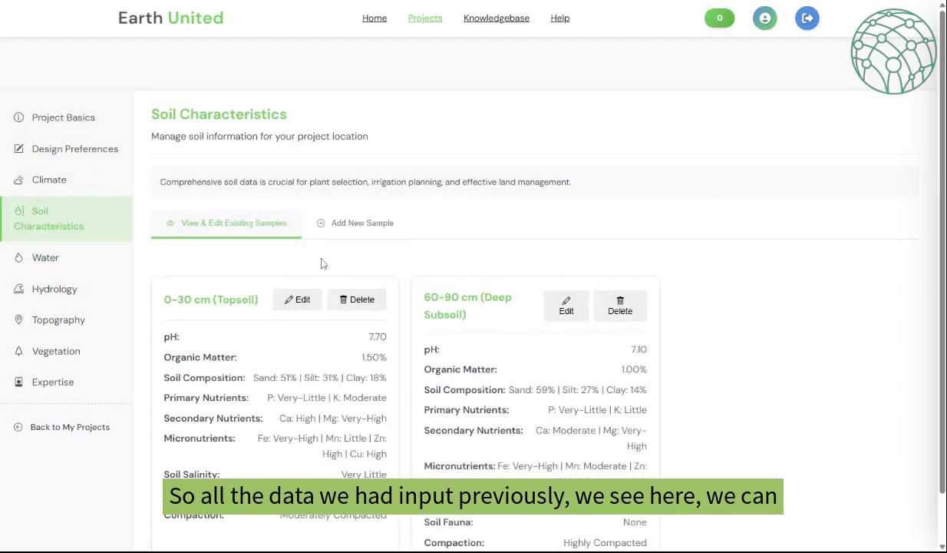
pyautogui.scroll(-1, 318, 263)
pyautogui.click(303, 247)
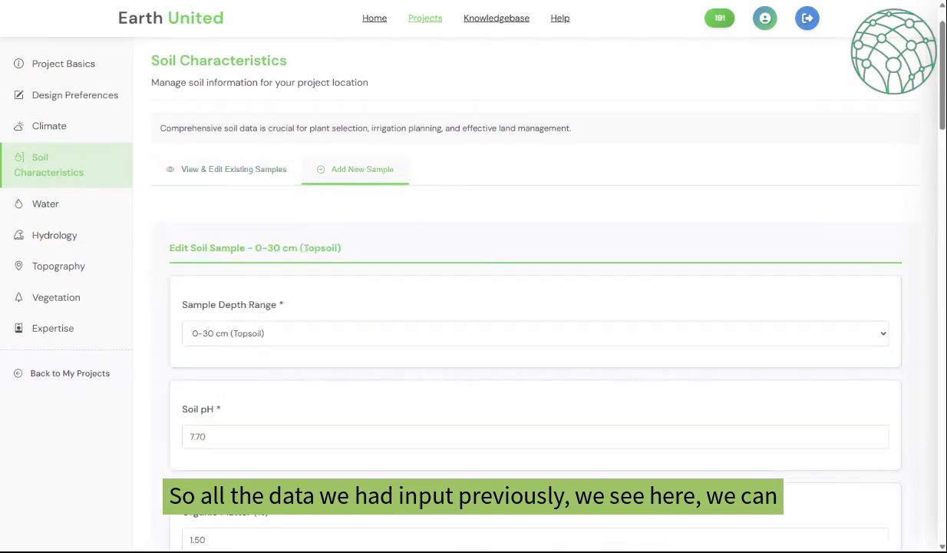
pyautogui.scroll(-15, 522, 273)
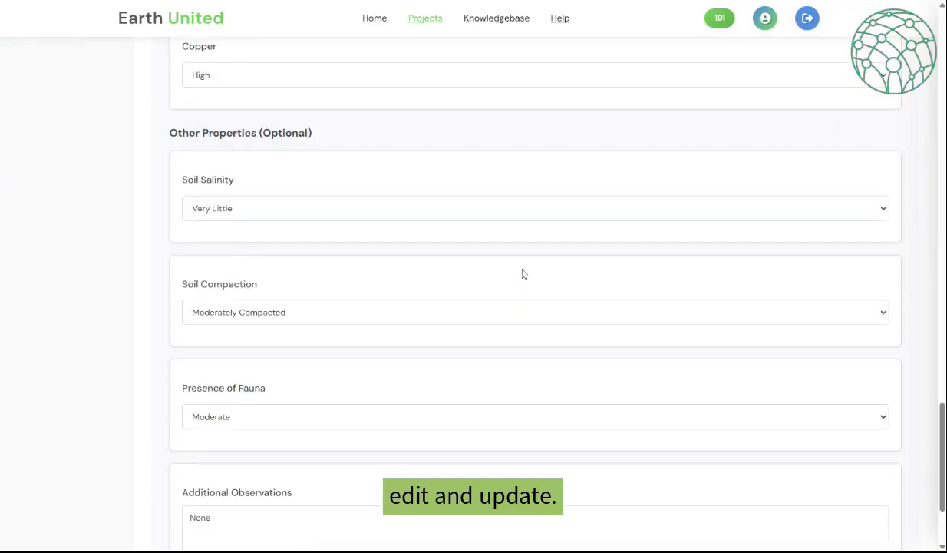